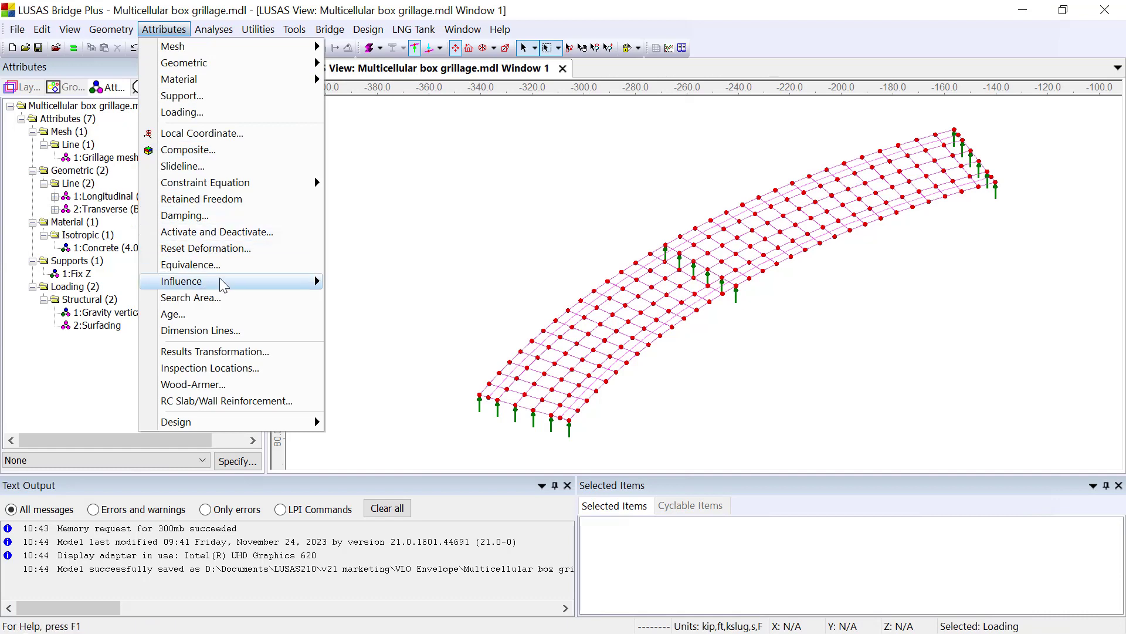
Create a direct method influence envelope attribute named Envelope Influence for Force/Moment, covering all standard components Fz, Mx and My.
mouse_move(249, 283)
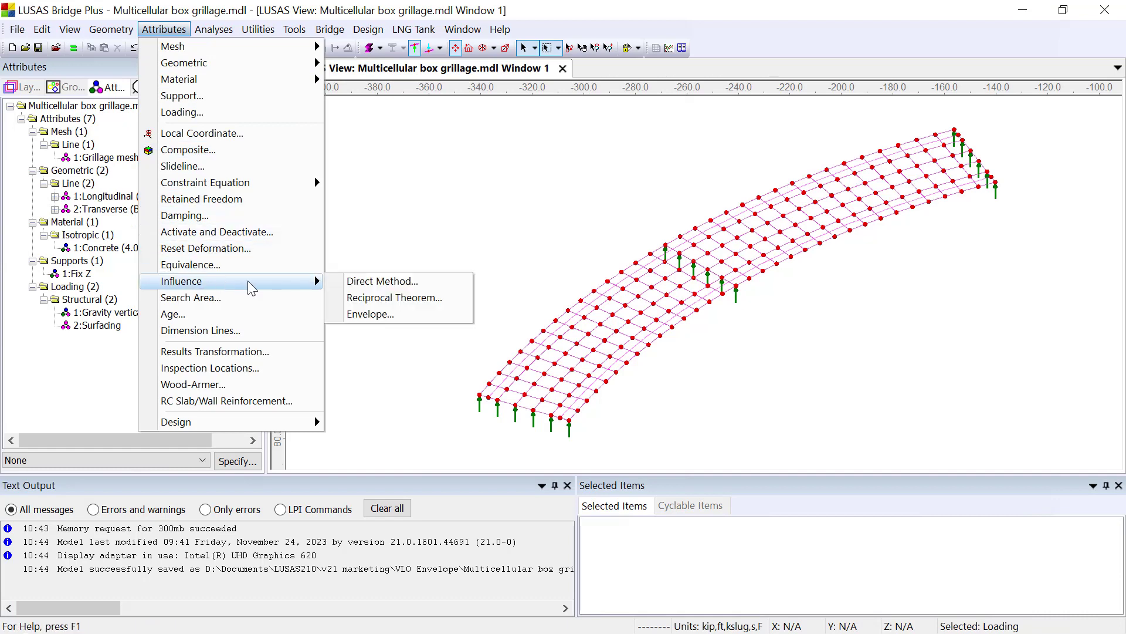
click(421, 320)
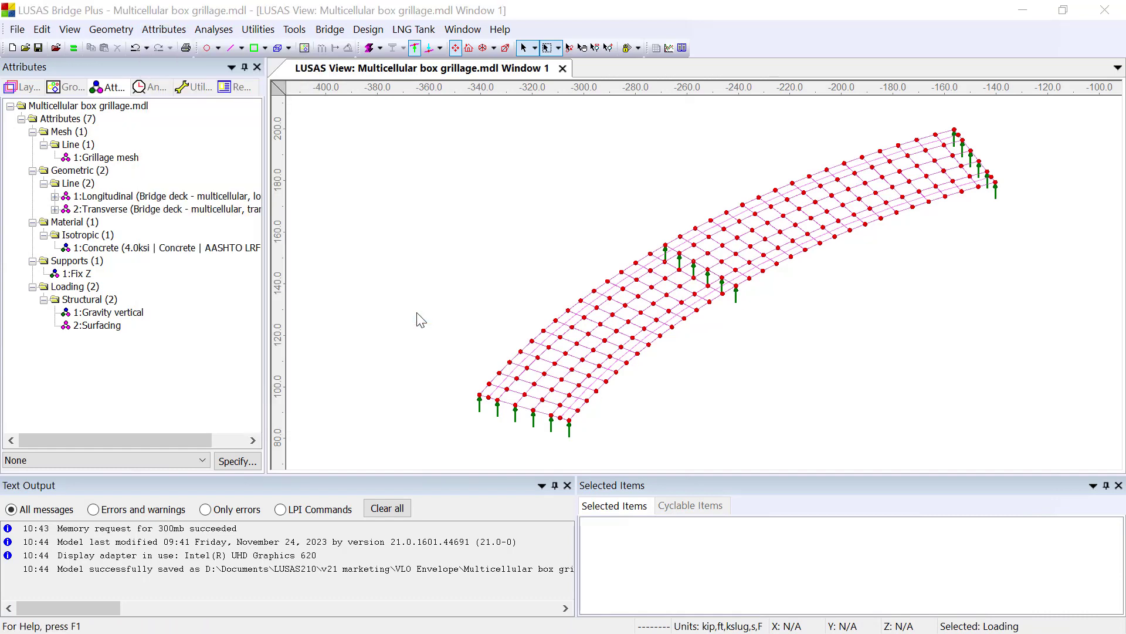
click(444, 222)
click(425, 247)
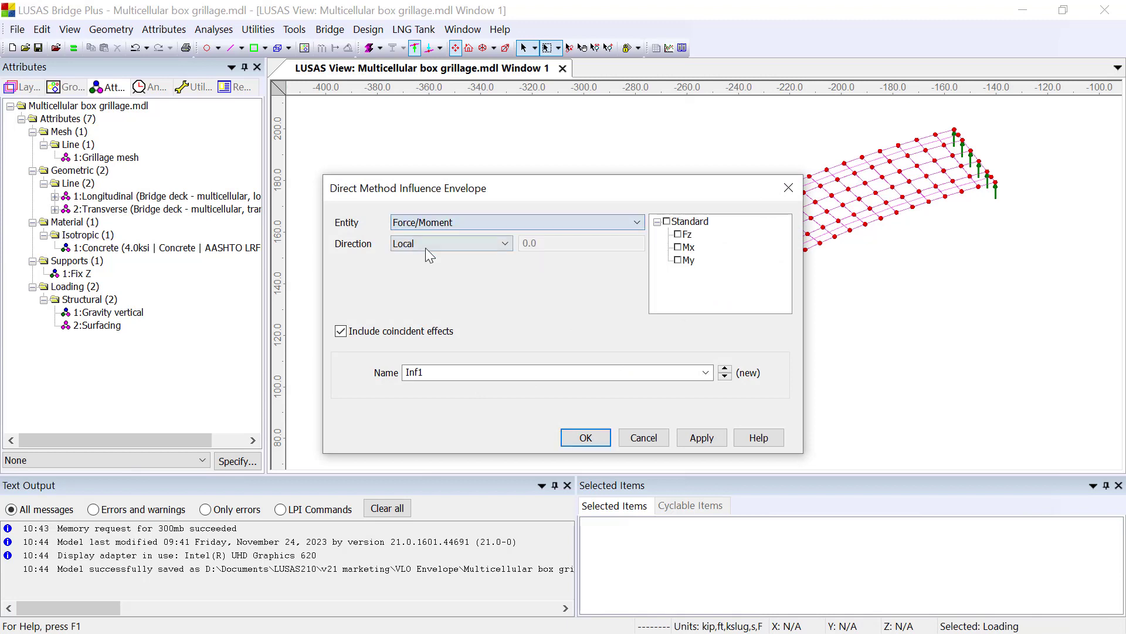
click(667, 222)
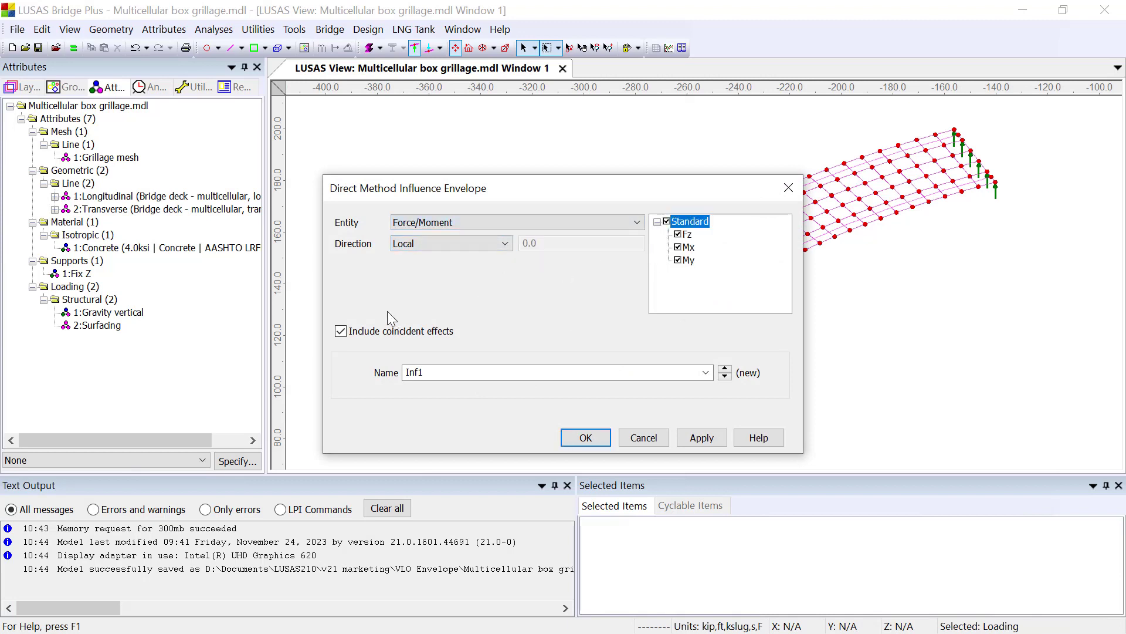
double_click(436, 371)
text(Envelope Influen)
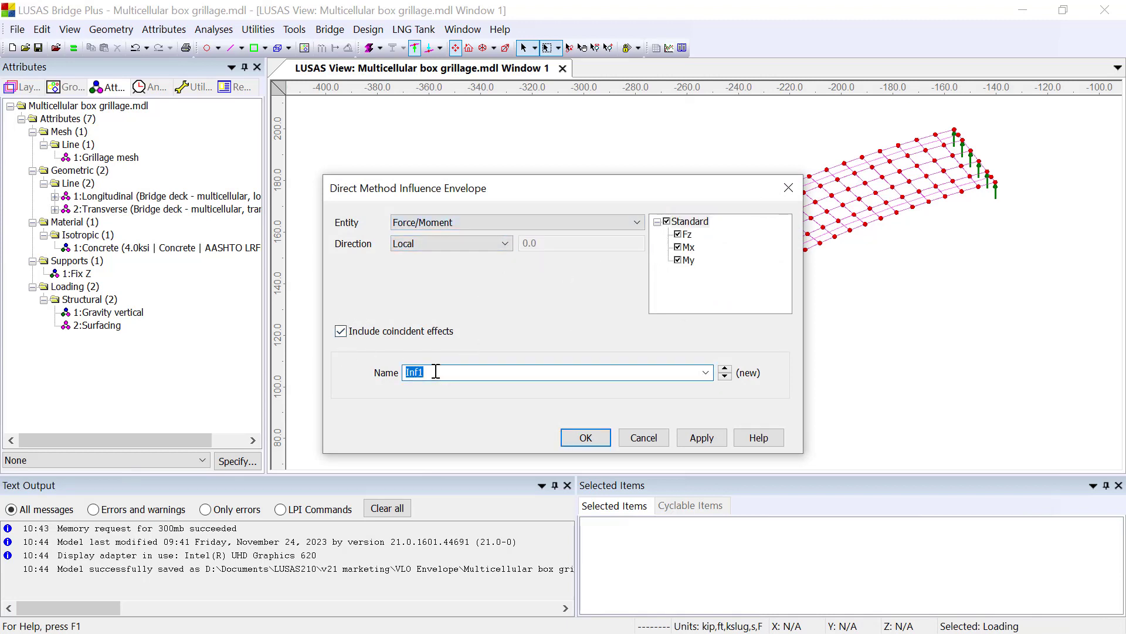
text(ce)
click(585, 438)
click(489, 215)
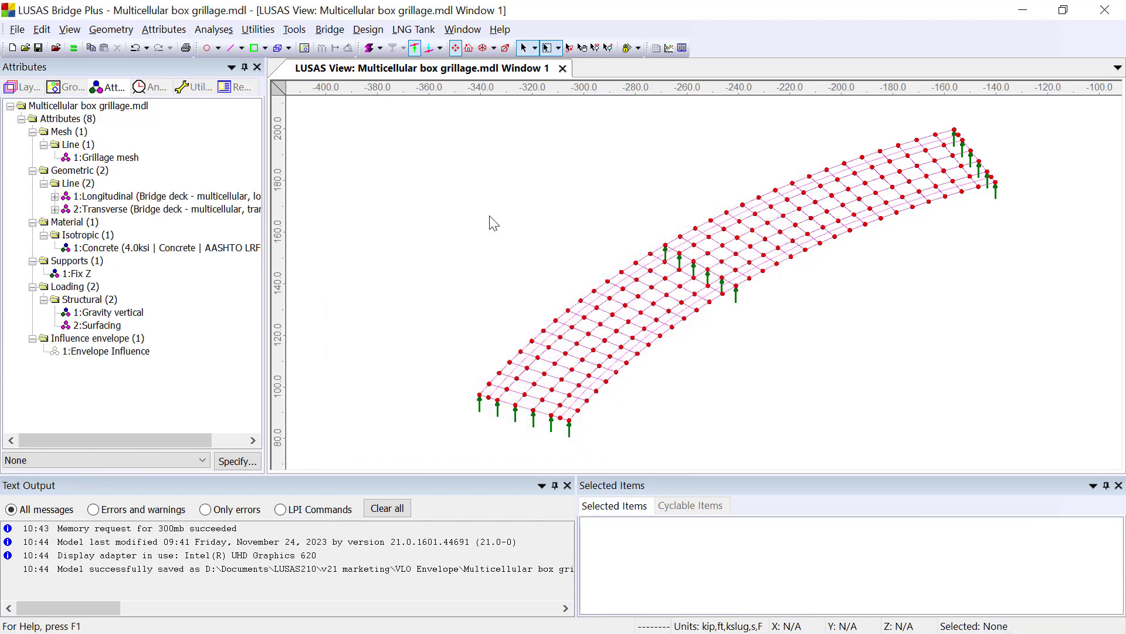
Assign Envelope Influence to all lines carrying the grillage mesh, with load locations based on nodes in the search area.
right_click(114, 158)
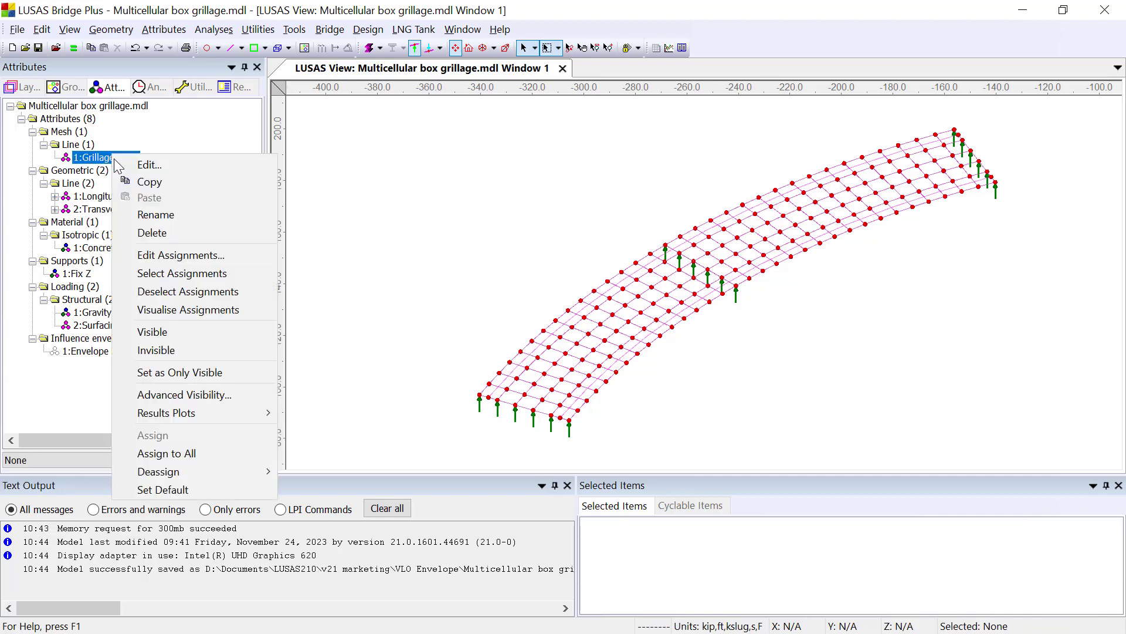
click(170, 274)
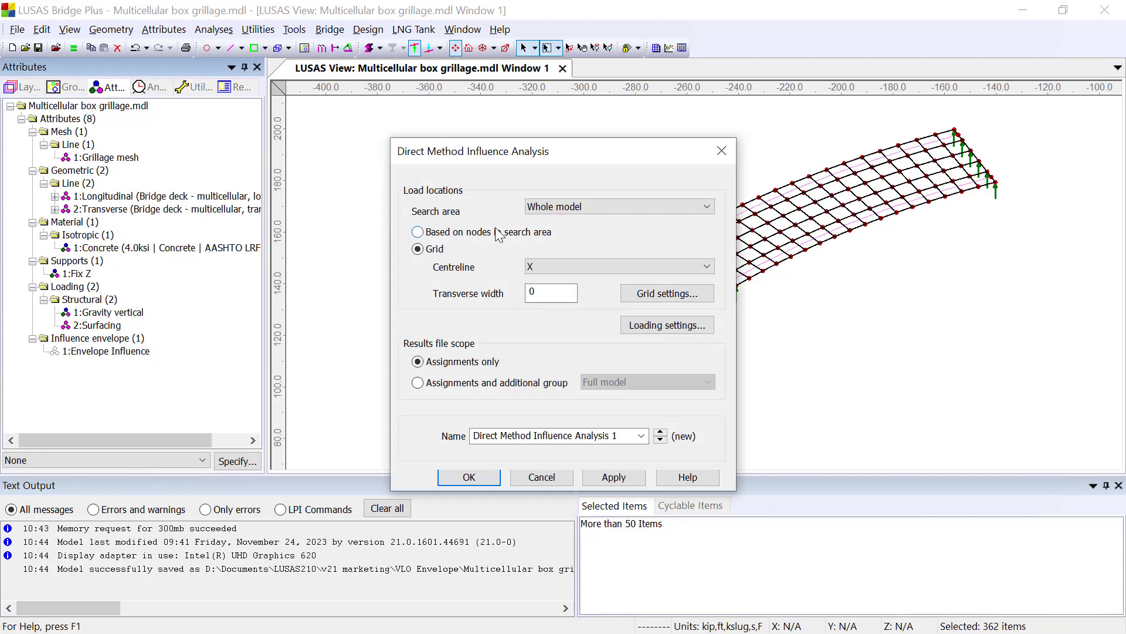
click(496, 229)
click(460, 469)
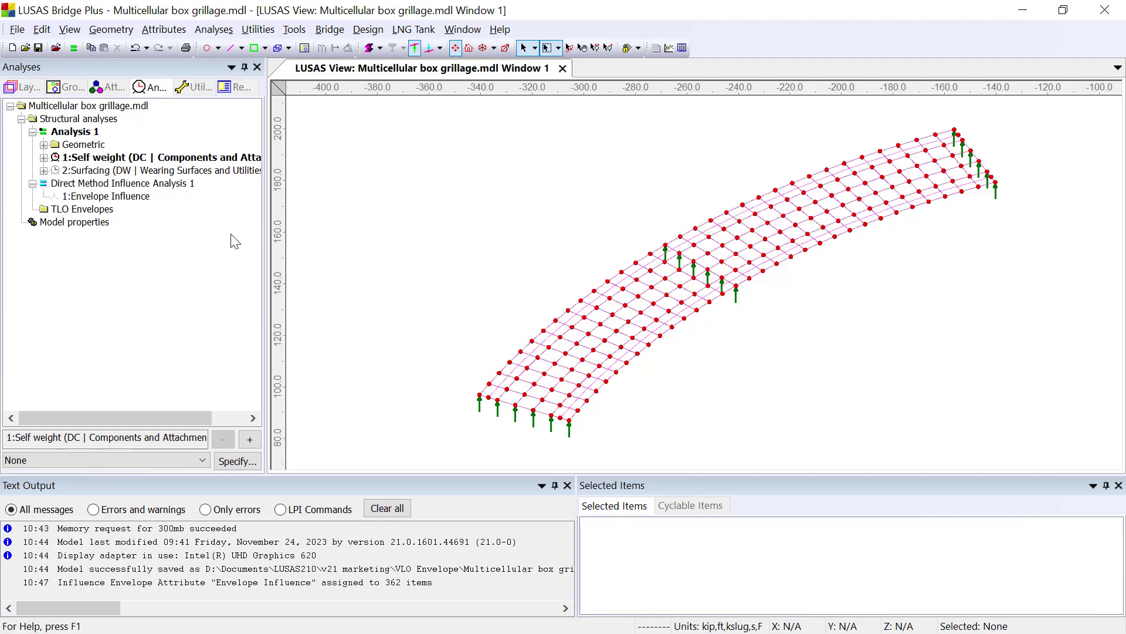
Select the members of the Curbs group.
click(64, 87)
right_click(63, 235)
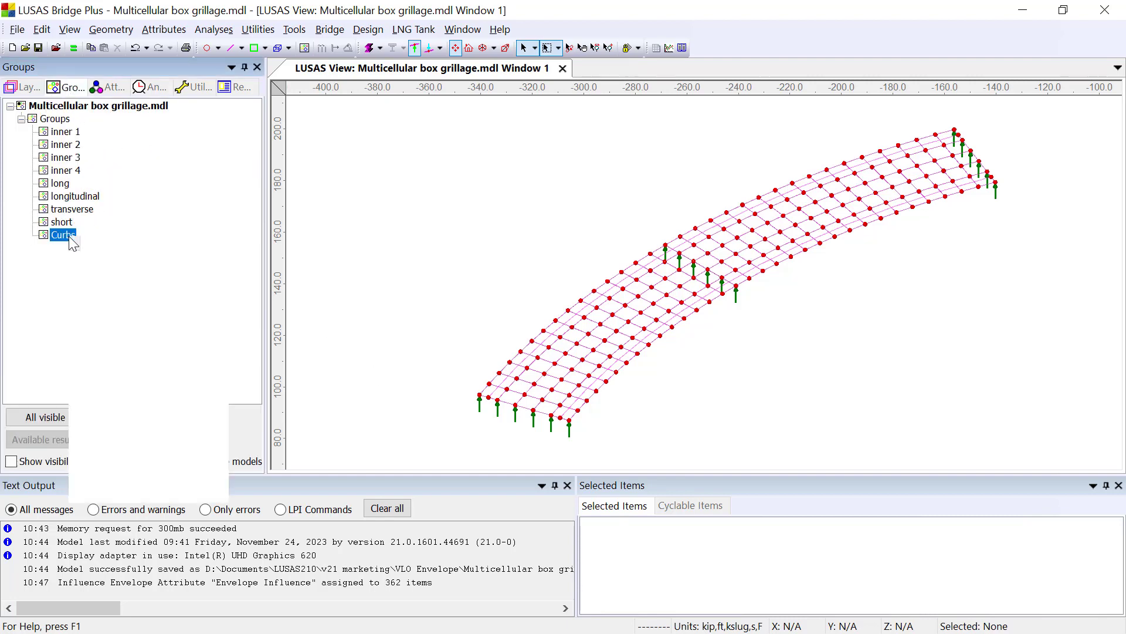
click(138, 423)
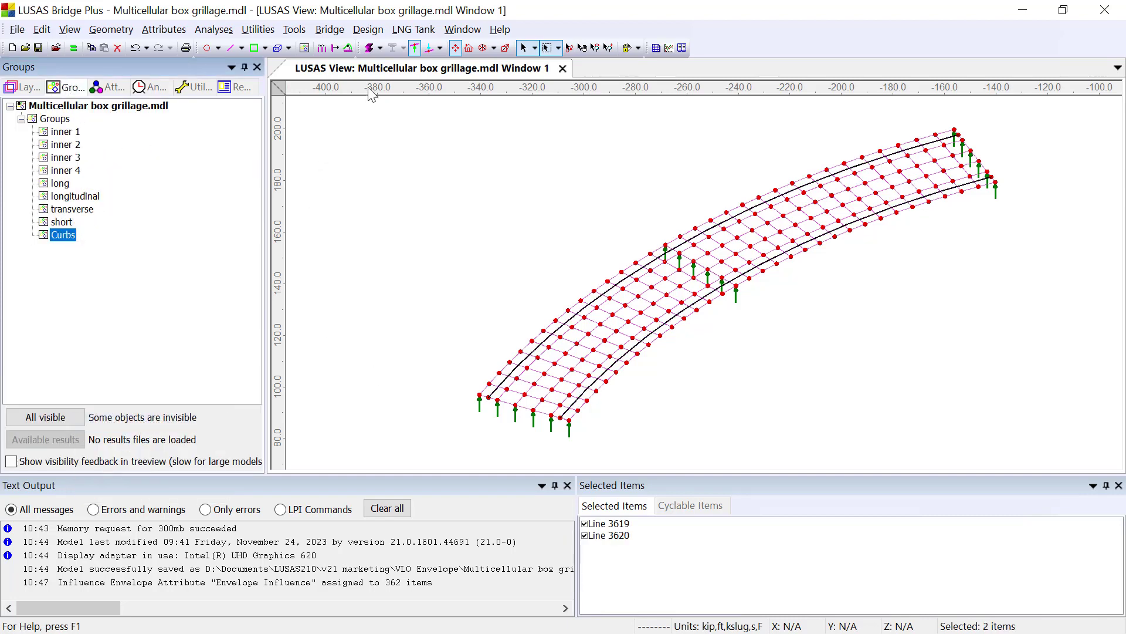
Start a VLO Envelope Run with United States of America as the country, using design code AASHTO LRFD 7th Ed.
click(329, 29)
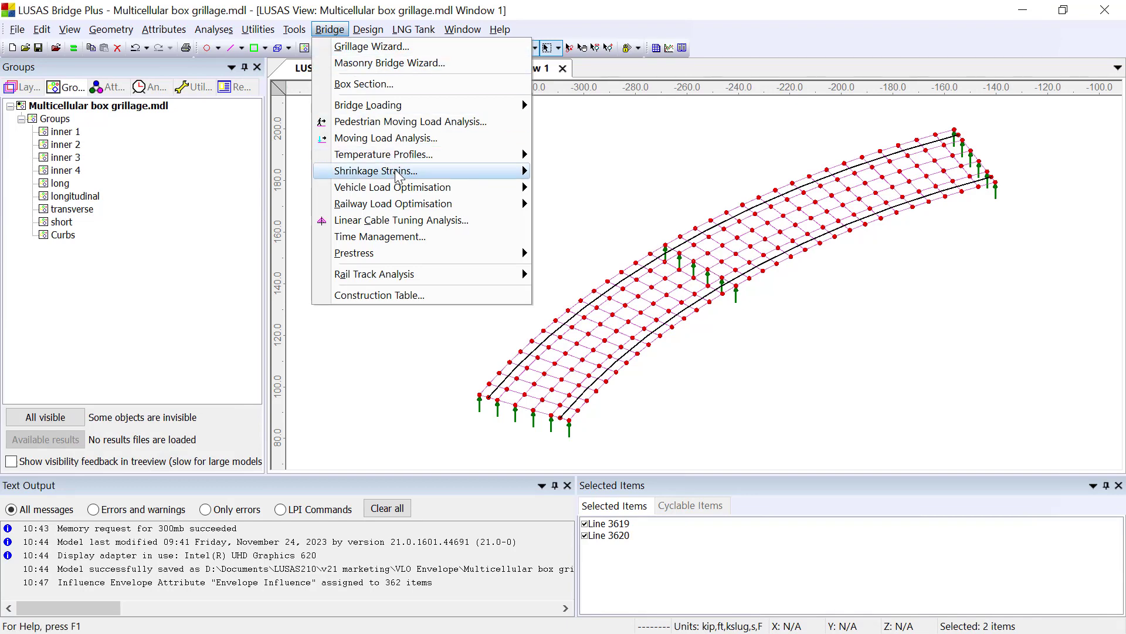
mouse_move(411, 187)
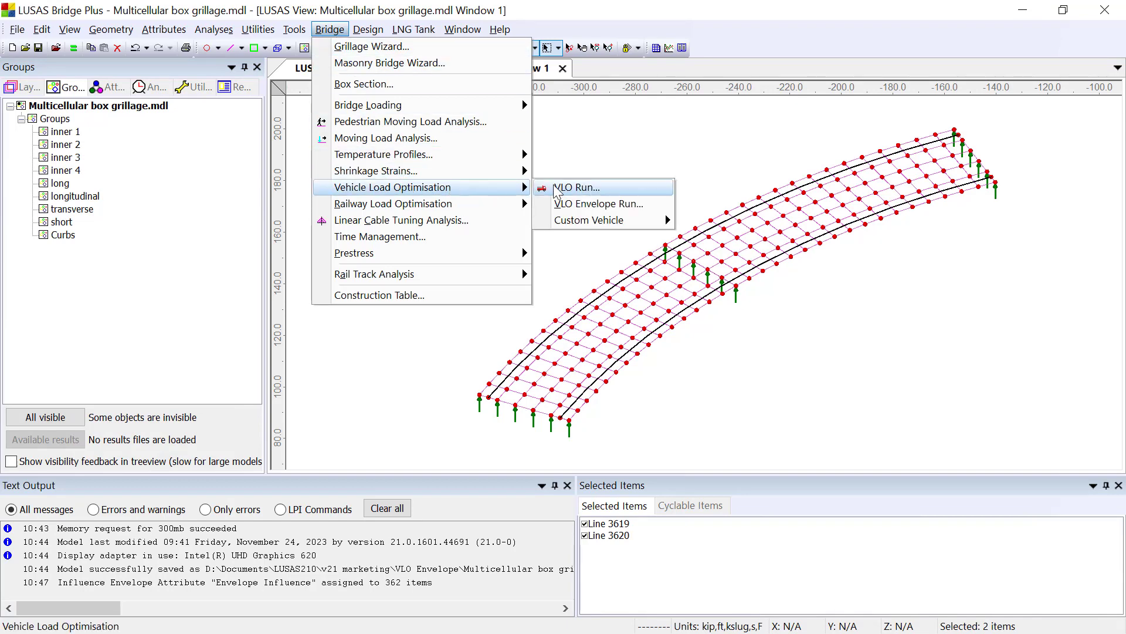
click(624, 206)
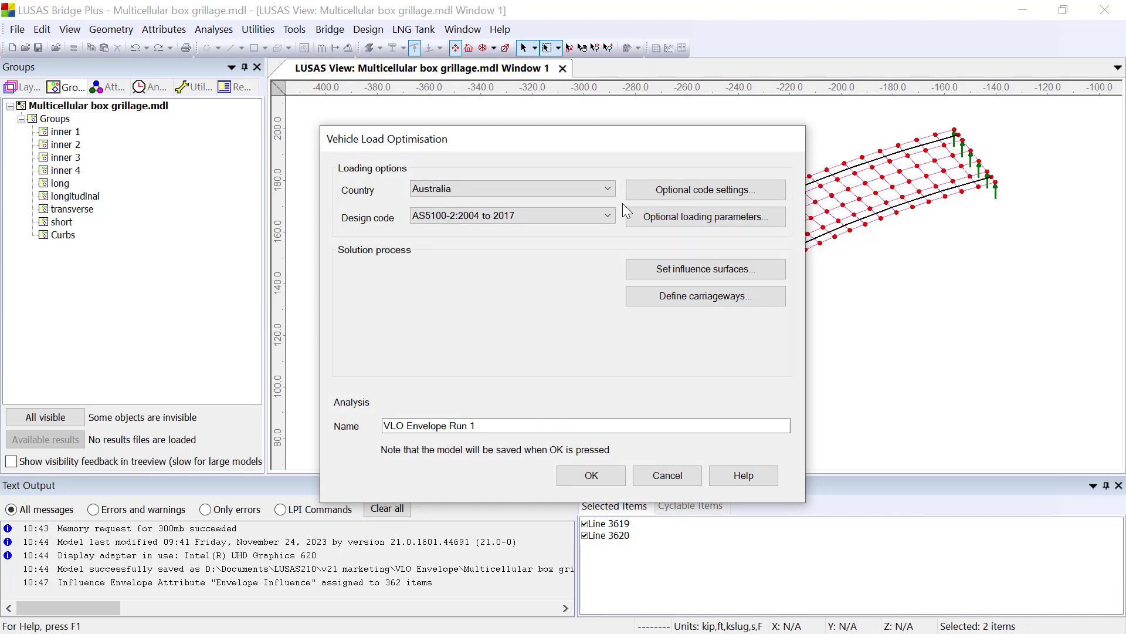
click(547, 188)
click(481, 391)
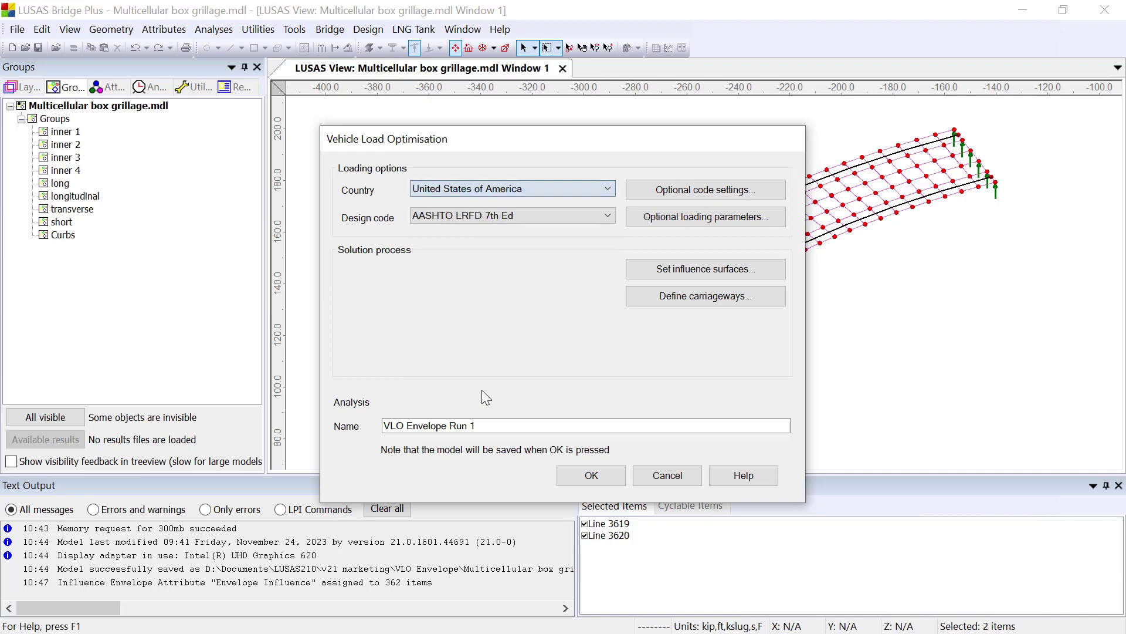
Restrict the AASHTO code settings to the Strength I combination by excluding every other strength, extreme, service, fatigue and deflection combination.
click(674, 192)
click(379, 350)
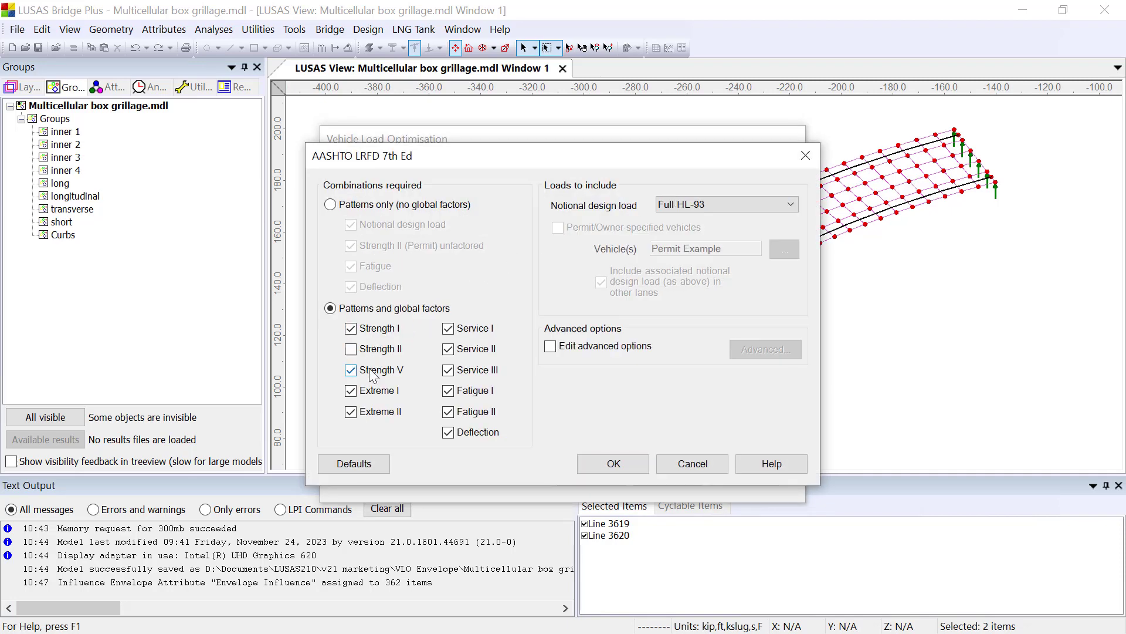
click(370, 393)
click(371, 413)
click(449, 433)
click(449, 413)
click(449, 391)
click(449, 370)
click(449, 349)
click(449, 329)
click(597, 464)
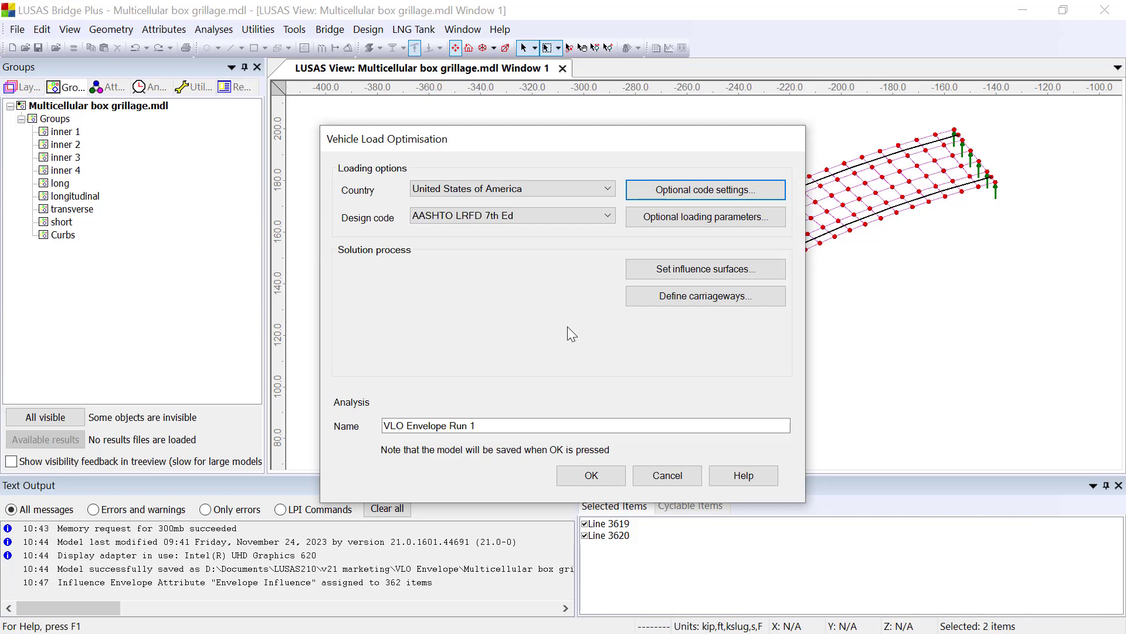
Include the Envelope Influence envelope, accept the carriageway definition for the selected curbs, and run VLO Envelope Run 1.
click(655, 270)
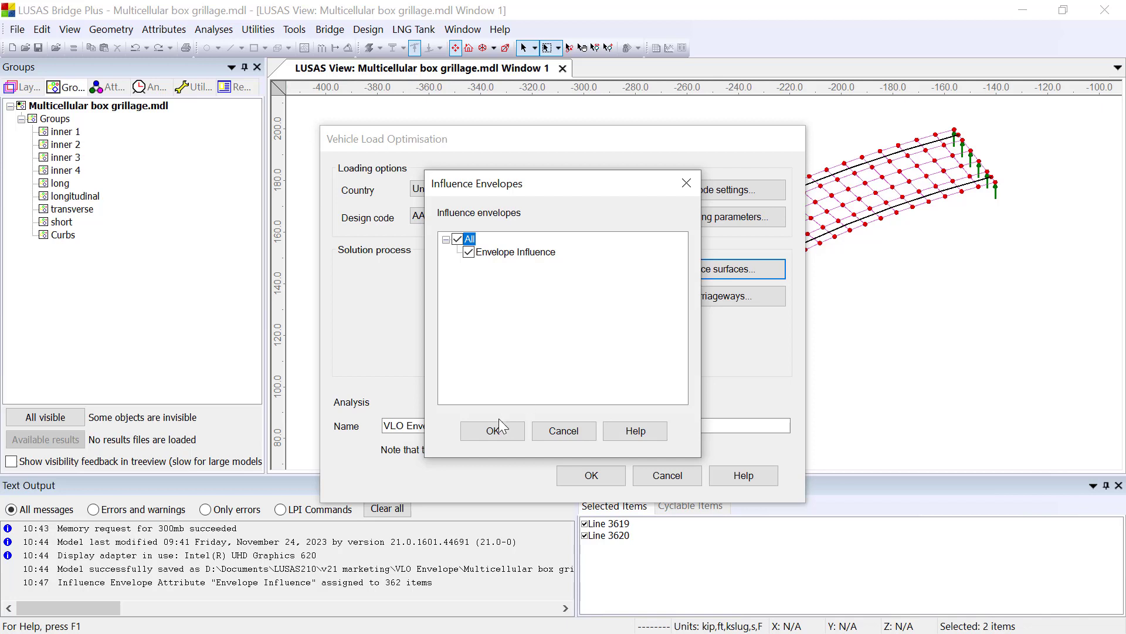
click(492, 432)
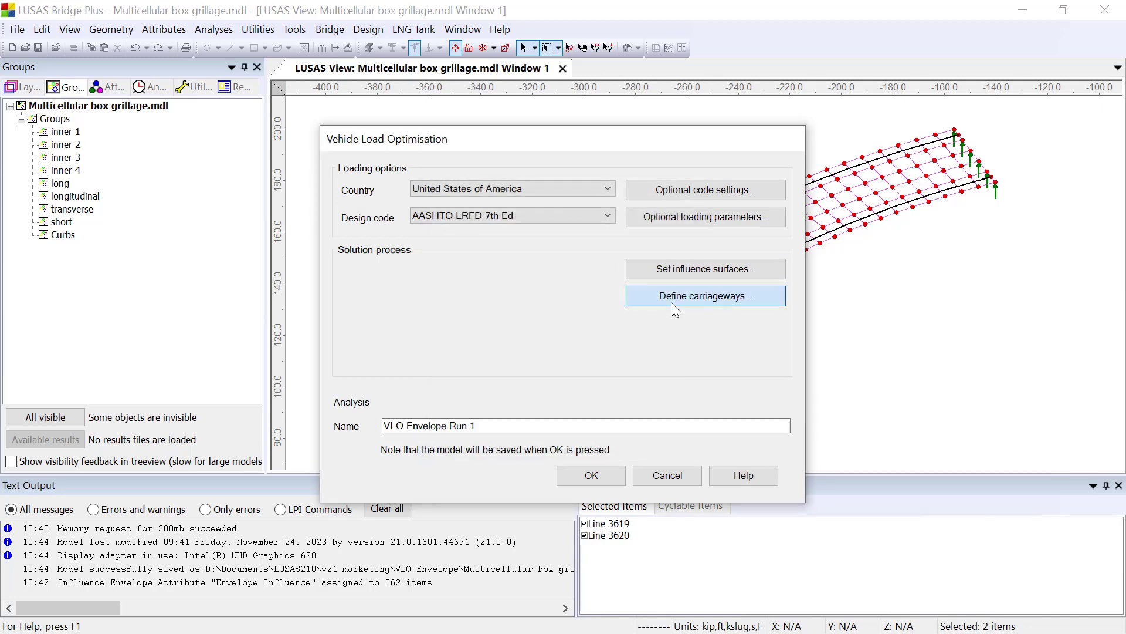
click(669, 297)
click(476, 418)
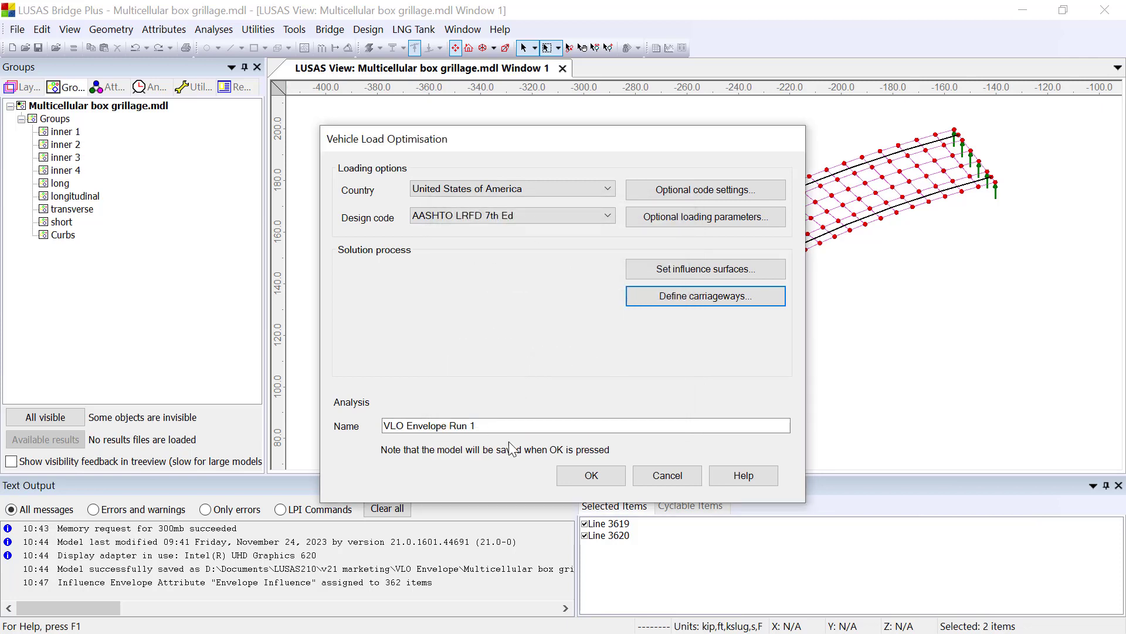
click(572, 475)
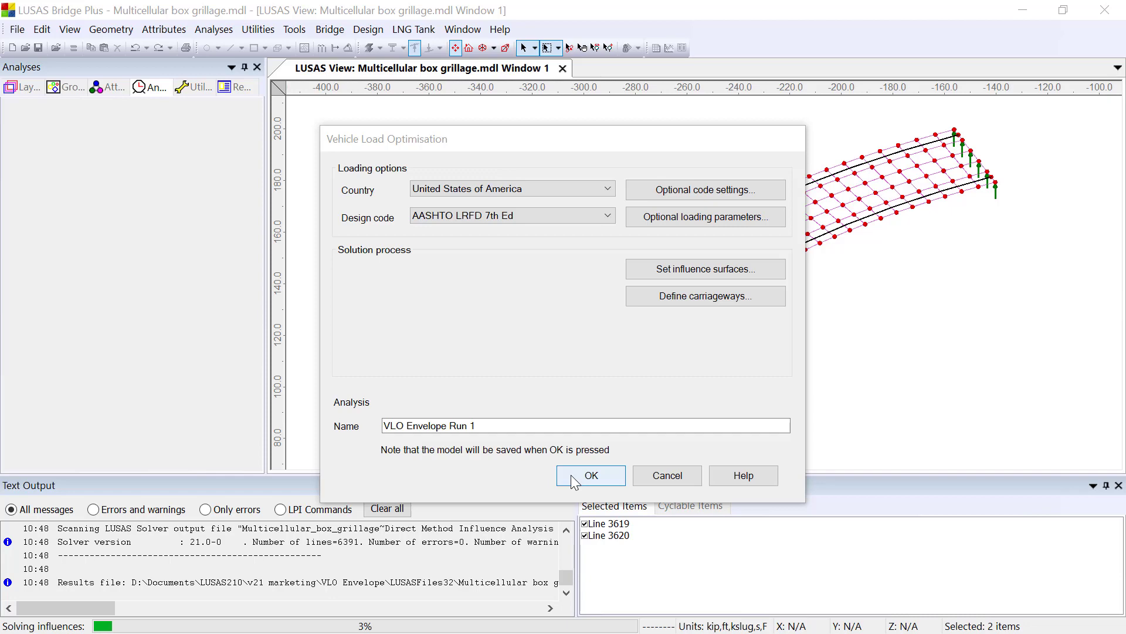
click(591, 475)
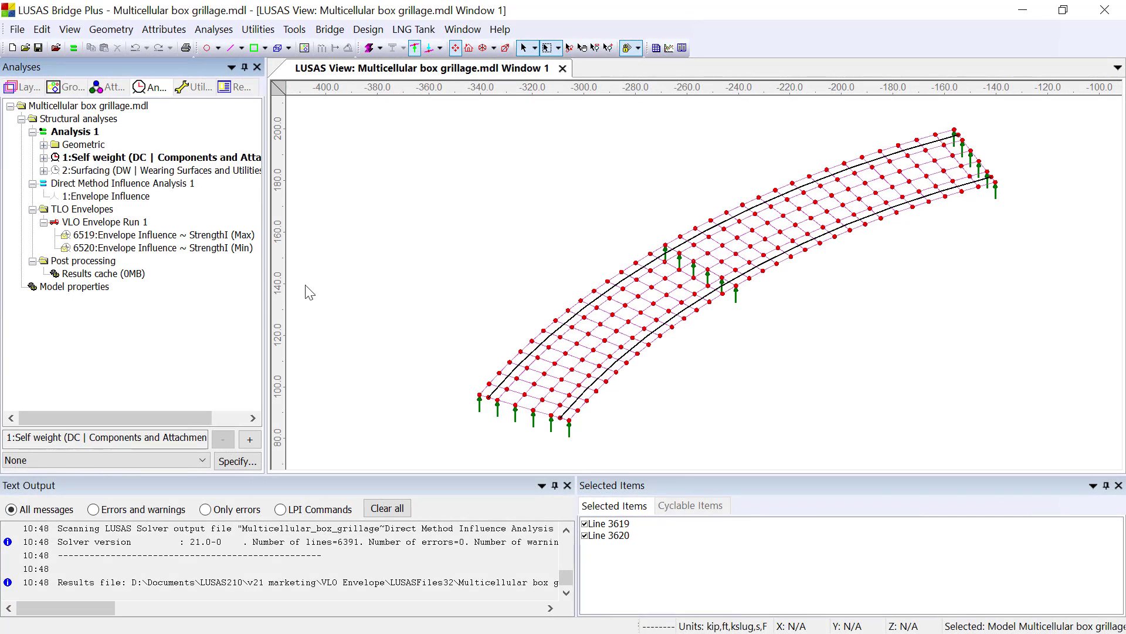
Set the StrengthI (Max) envelope result active with Force/Moment component My as the primary component.
right_click(206, 241)
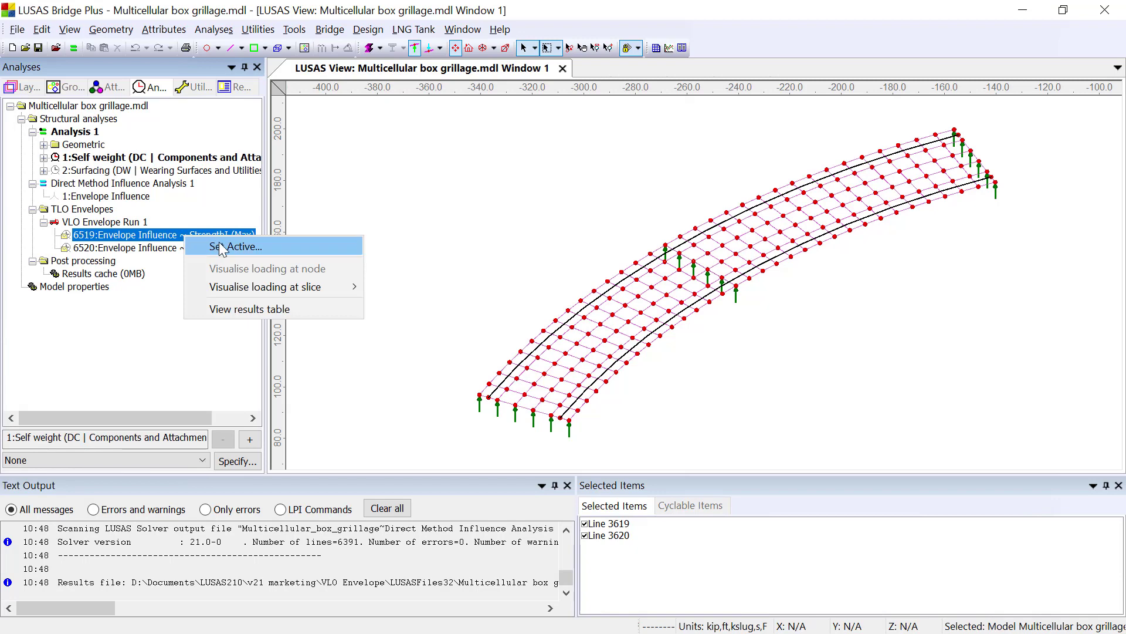
click(216, 246)
click(516, 283)
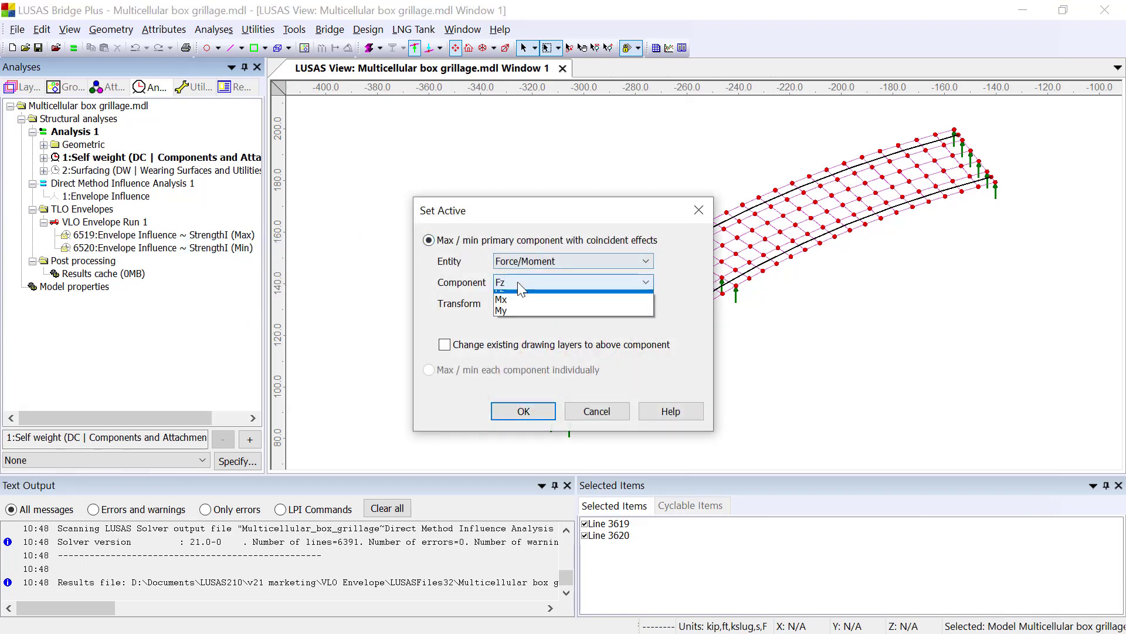
click(512, 317)
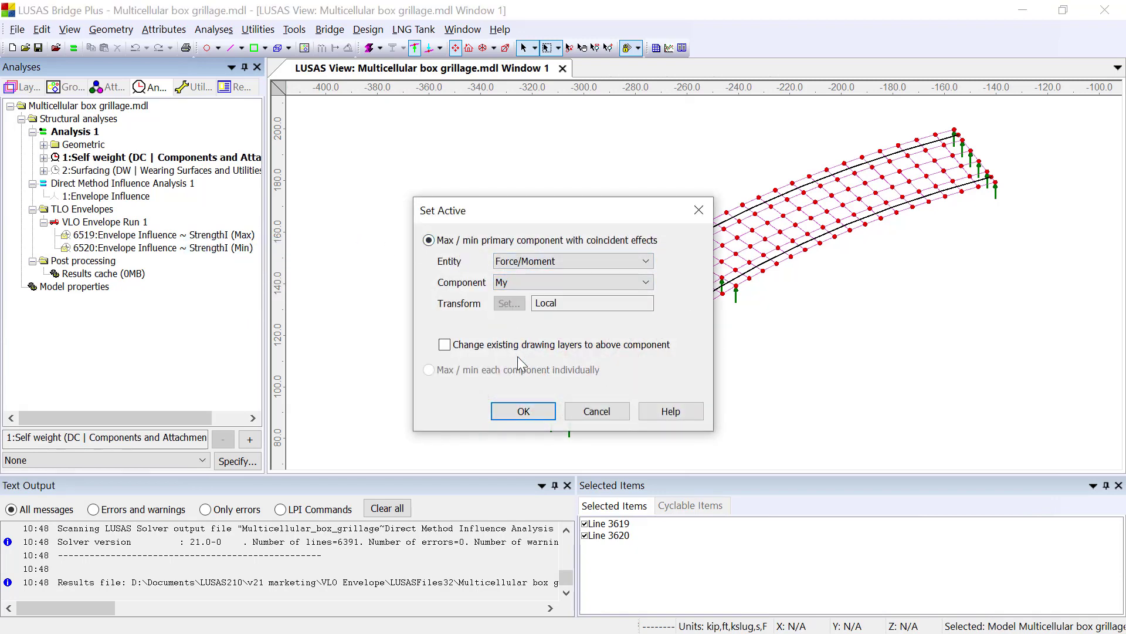
click(521, 410)
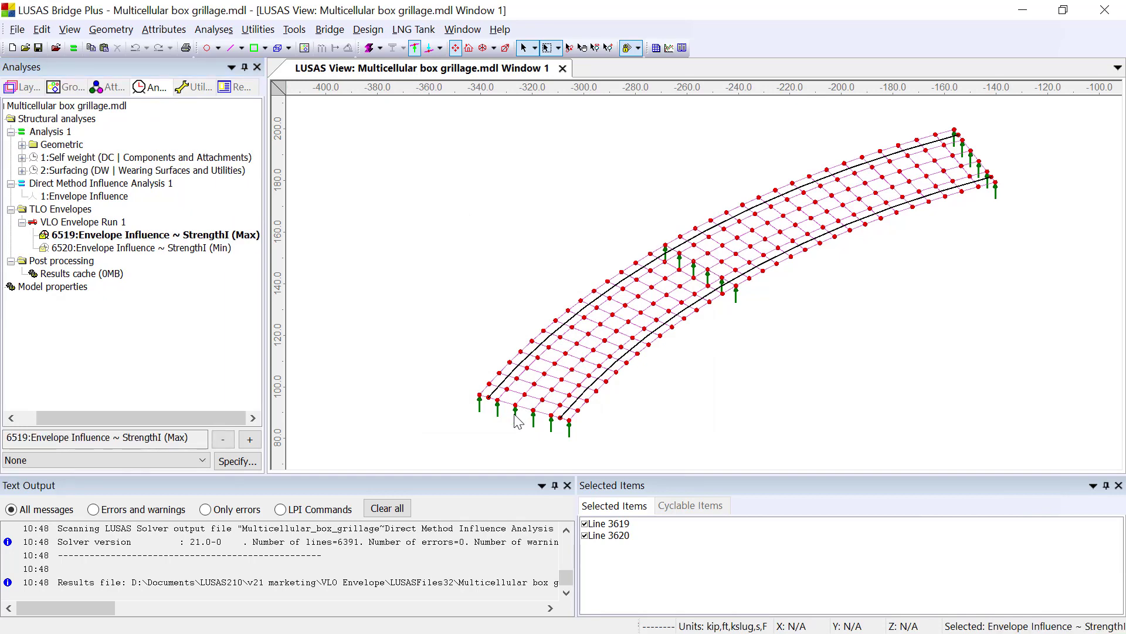
Add a diagrams layer to the model view showing Force/Moment component My.
right_click(493, 242)
click(572, 522)
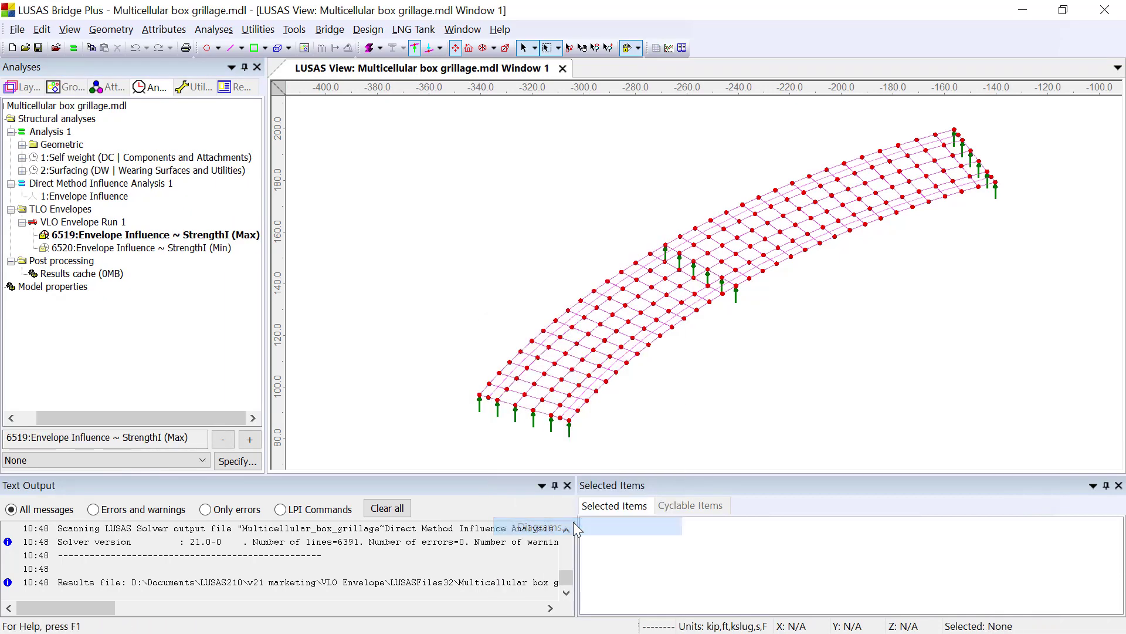
click(505, 284)
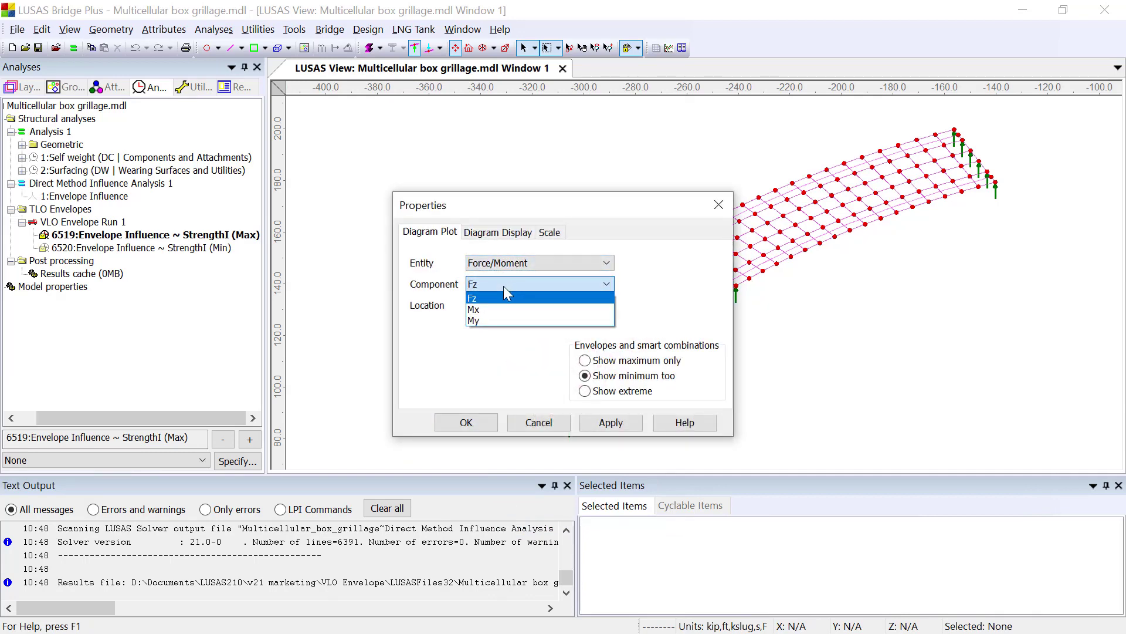
click(499, 320)
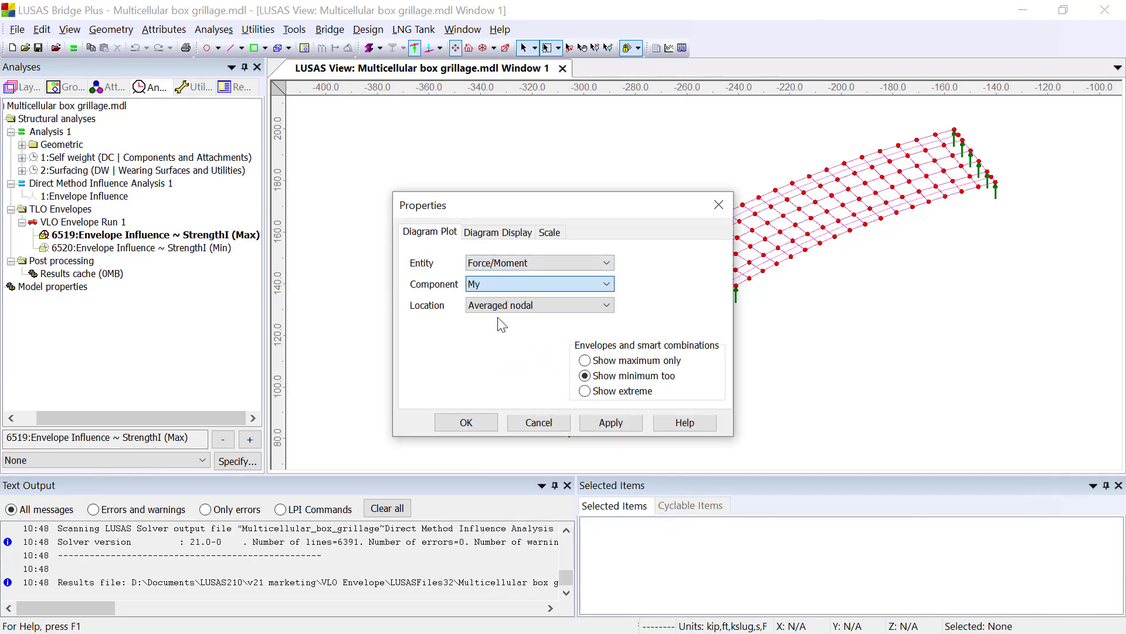
click(466, 423)
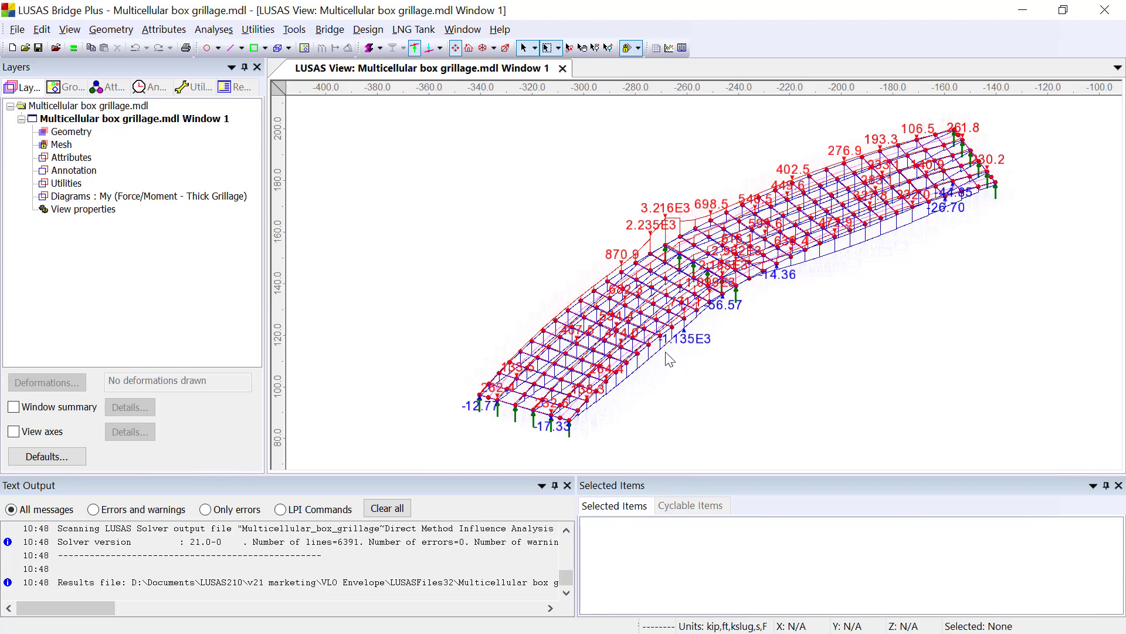
Visualise the StrengthI (Max) envelope loading at node 202 and adjoining grillage element 361, at the outer end of the intermediate support line.
scroll(668, 359, up, 4)
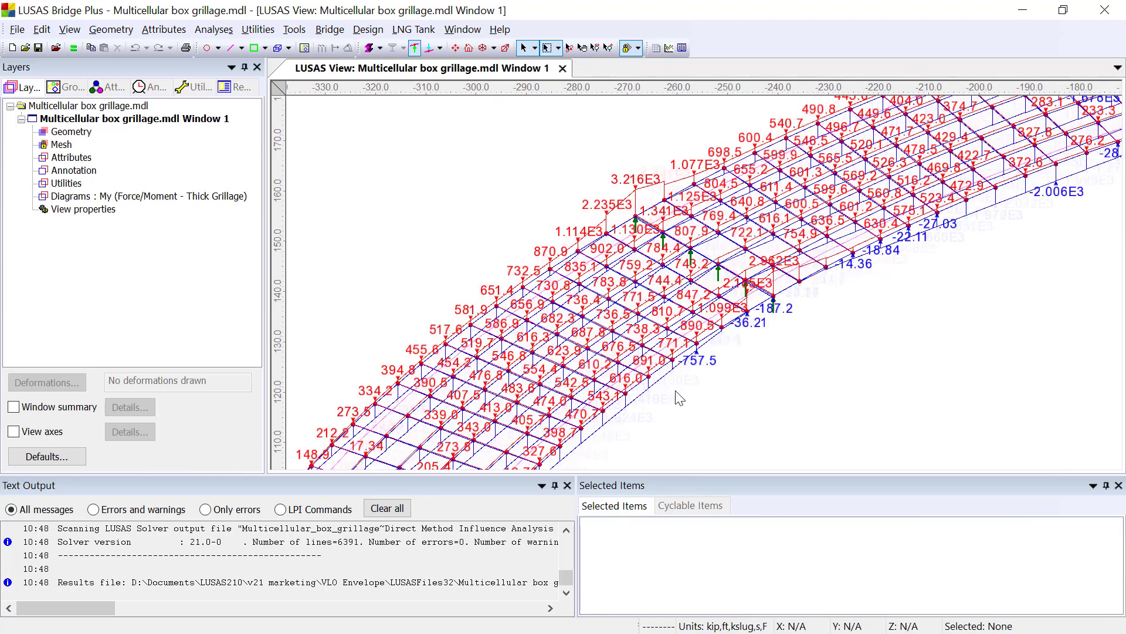
scroll(682, 406, down, 2)
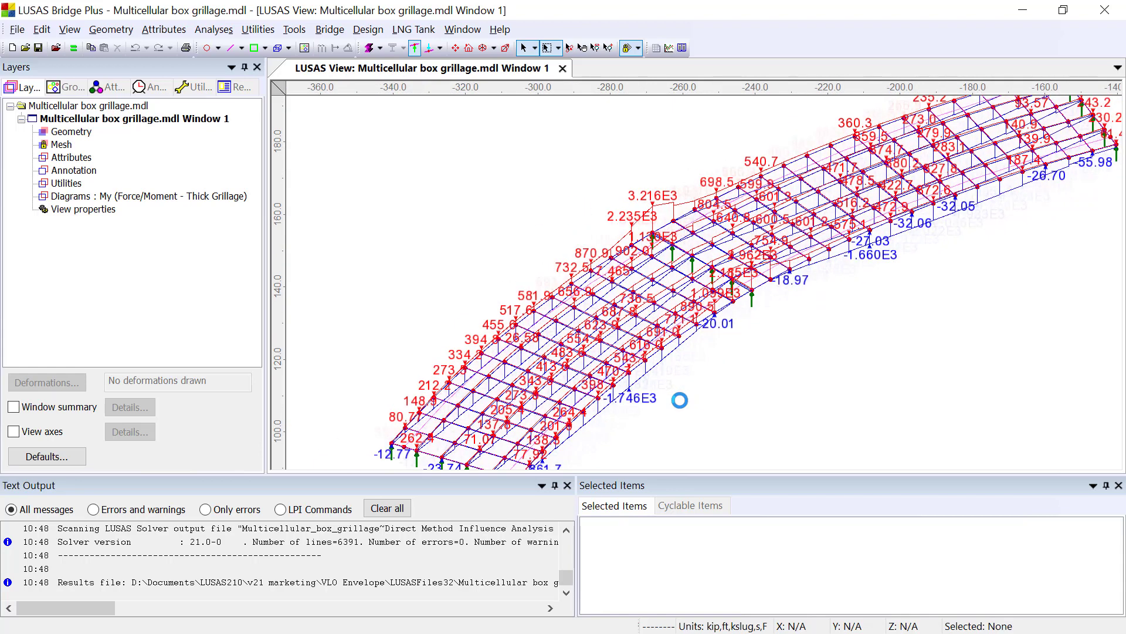
scroll(679, 399, down, 2)
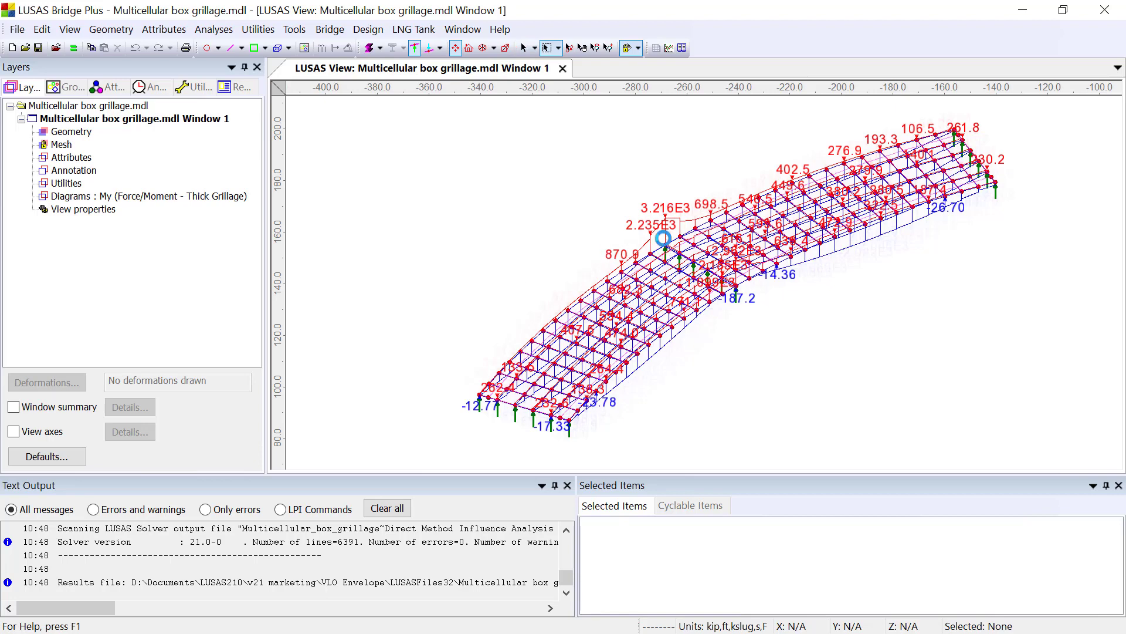
click(670, 250)
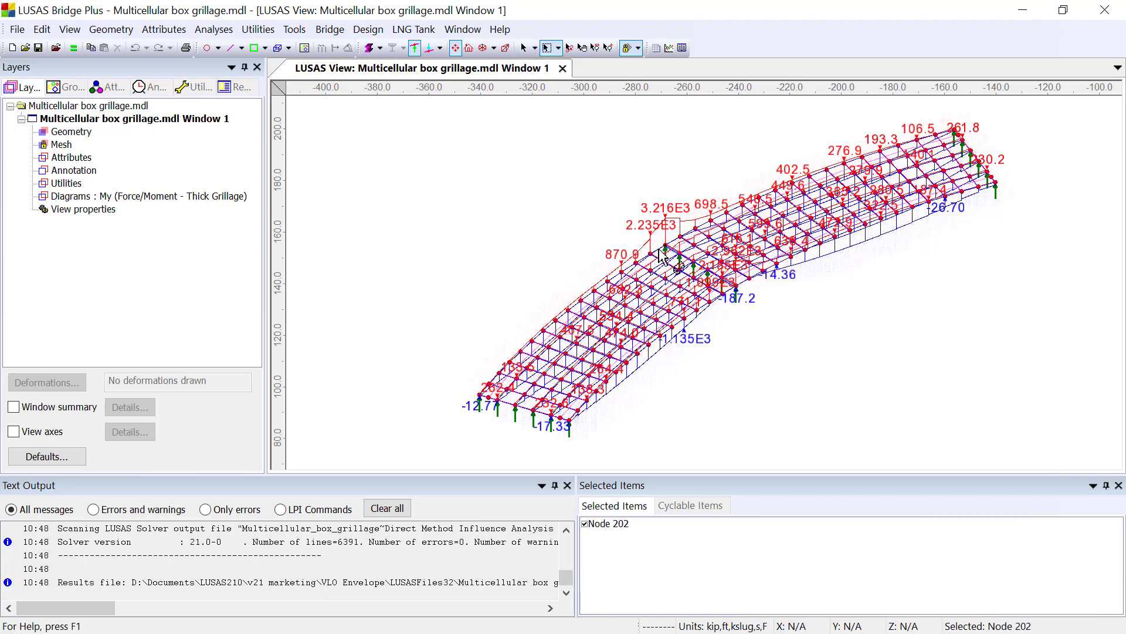
shift+click(657, 248)
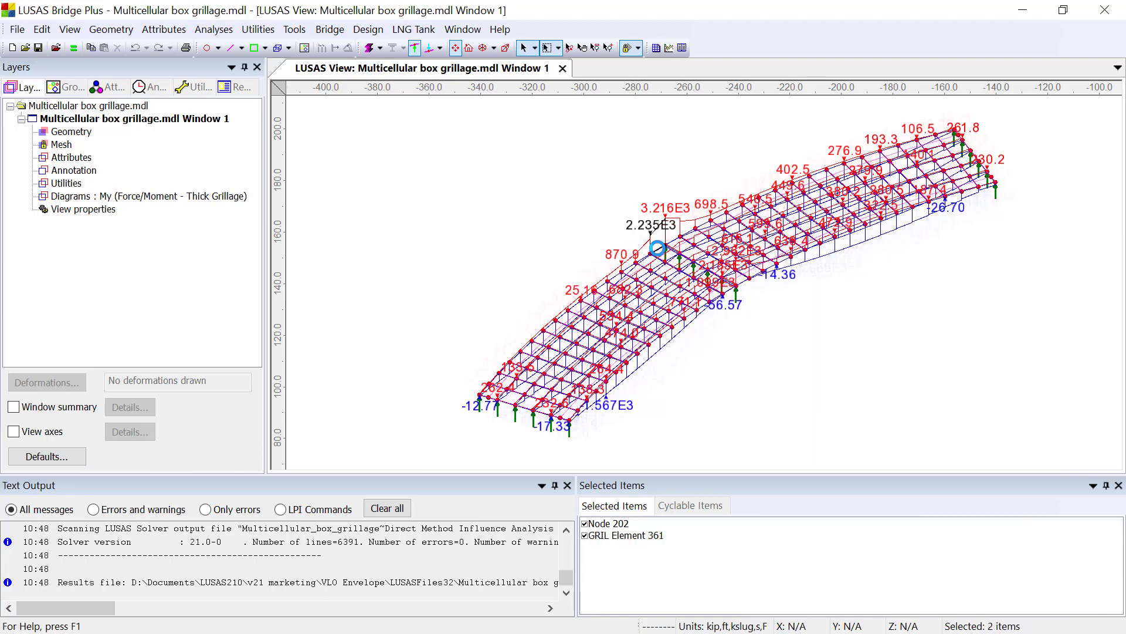
click(151, 87)
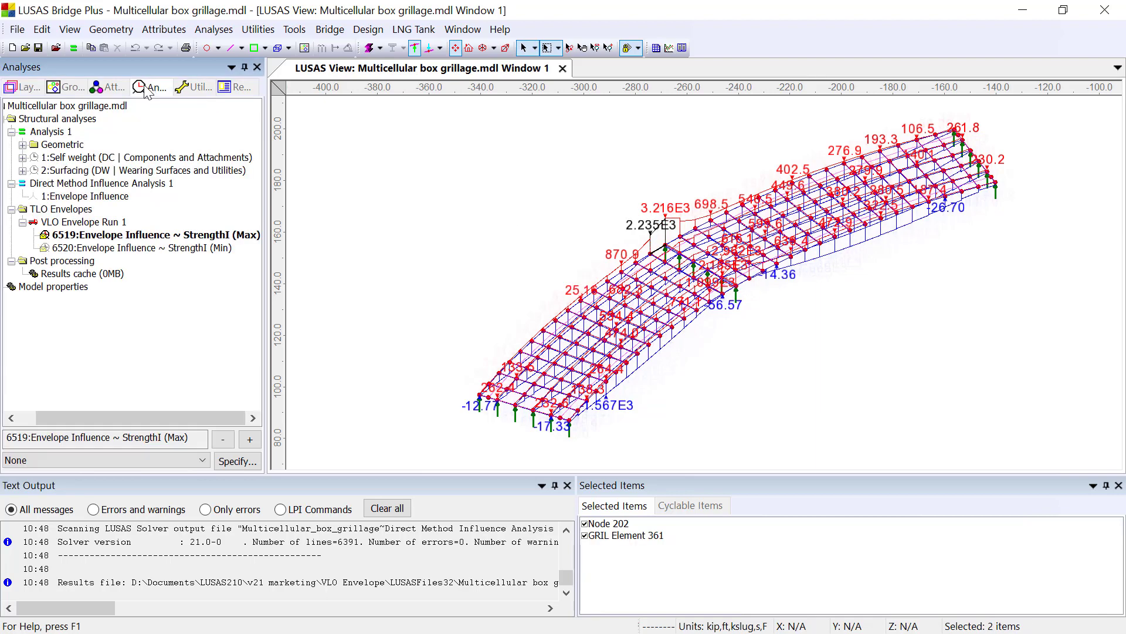
right_click(128, 235)
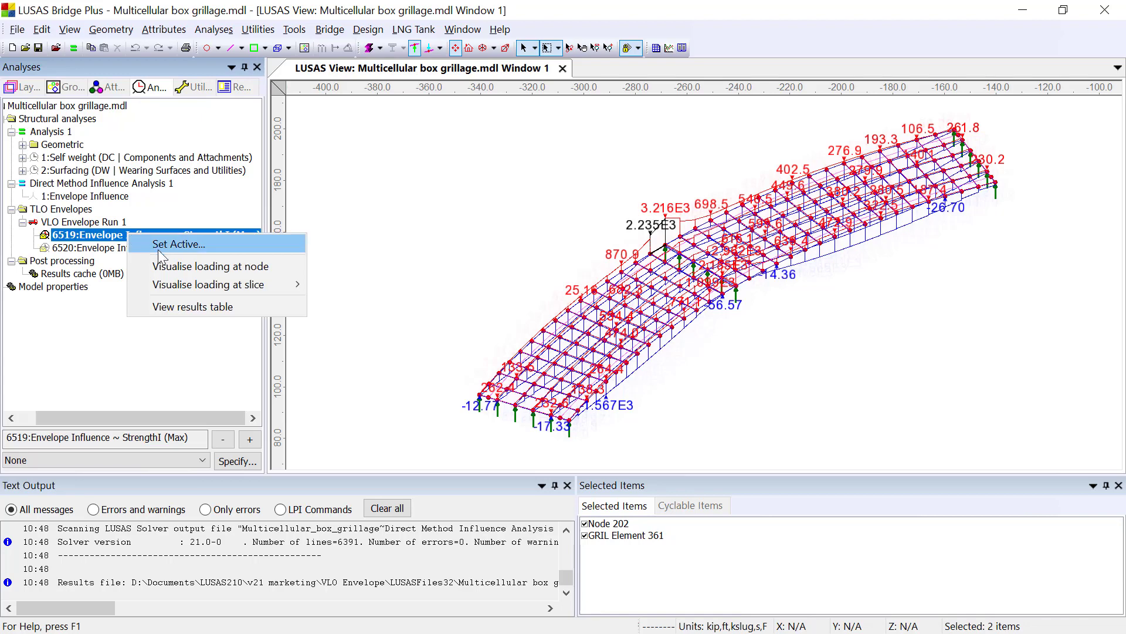
click(189, 266)
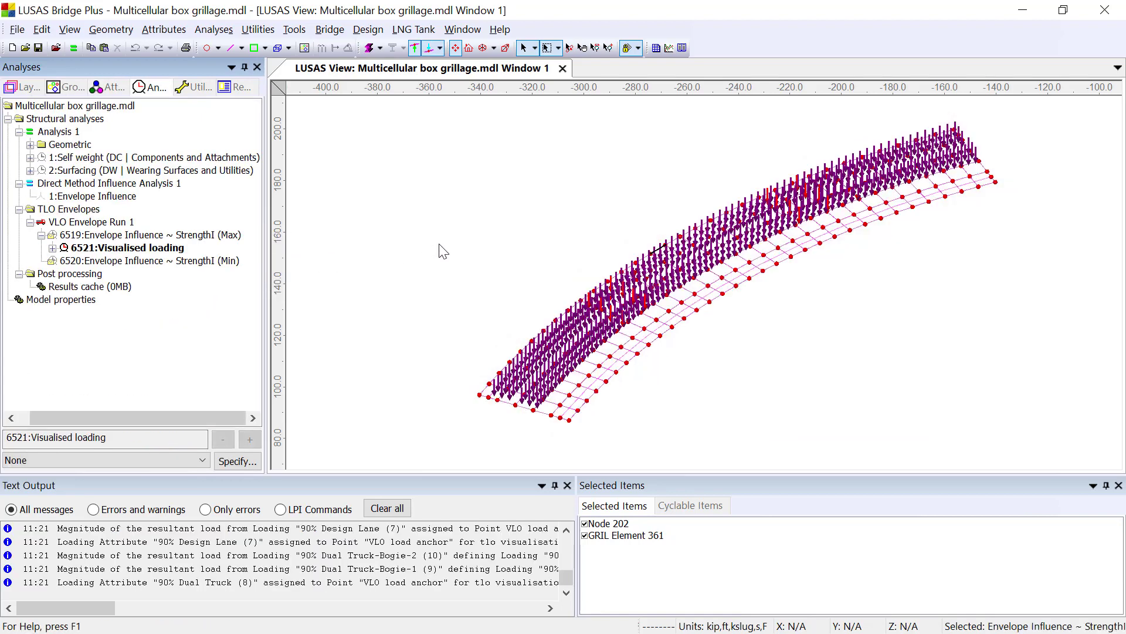
List the visualised loading's components and hide both 90% Design Lane assignments so only the dual truck loads are drawn.
scroll(477, 241, up, 2)
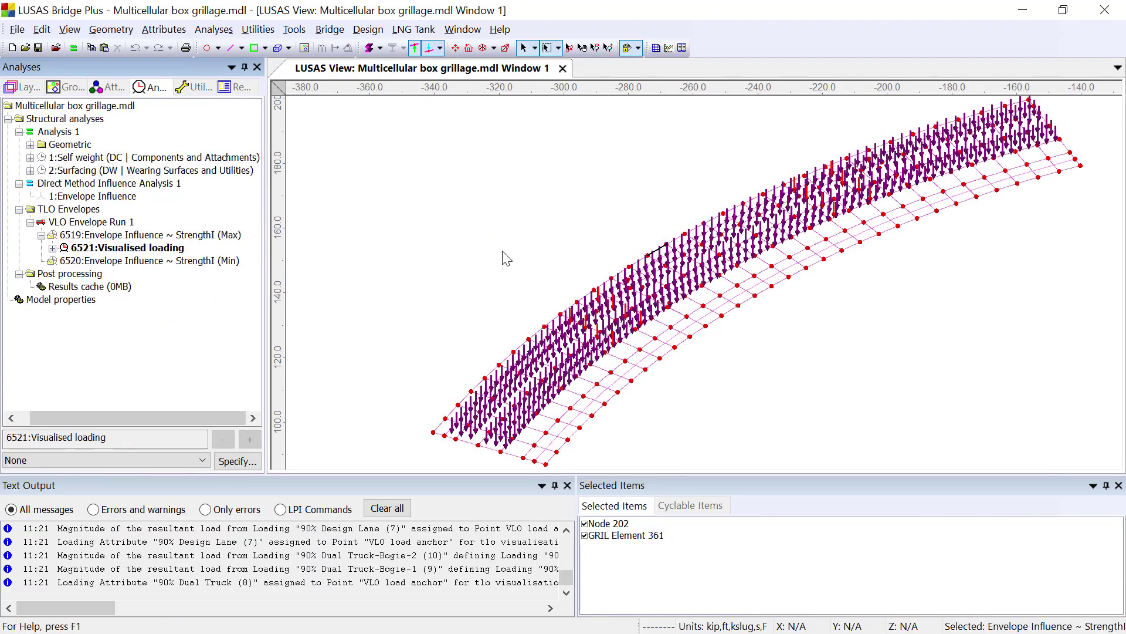
middle_drag(508, 252, 503, 211)
scroll(505, 224, up, 2)
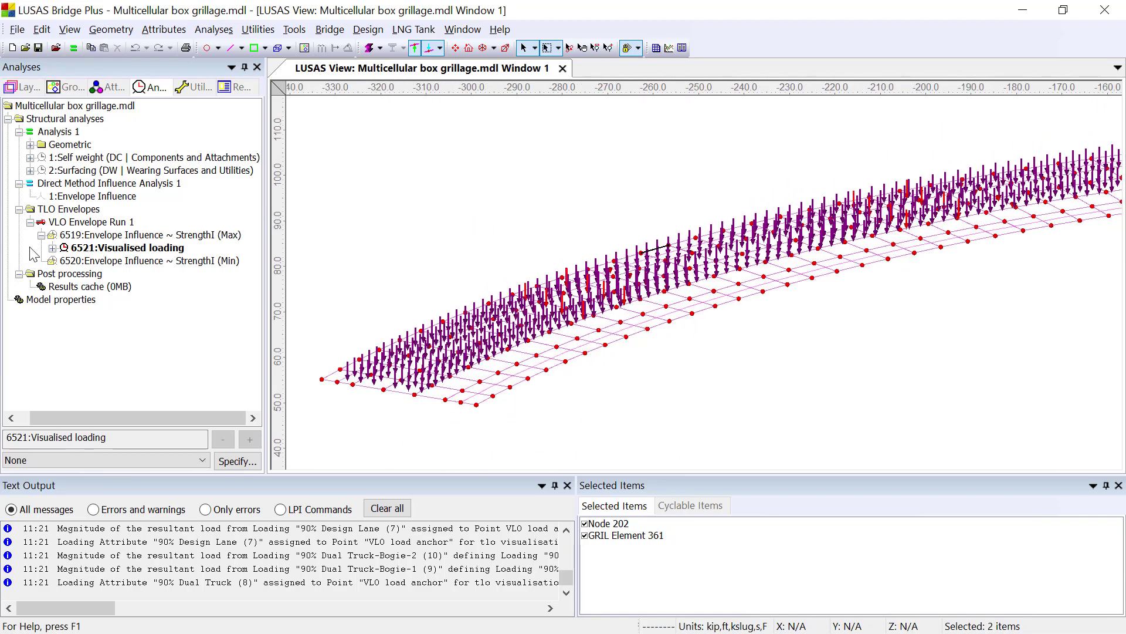
click(53, 247)
click(63, 261)
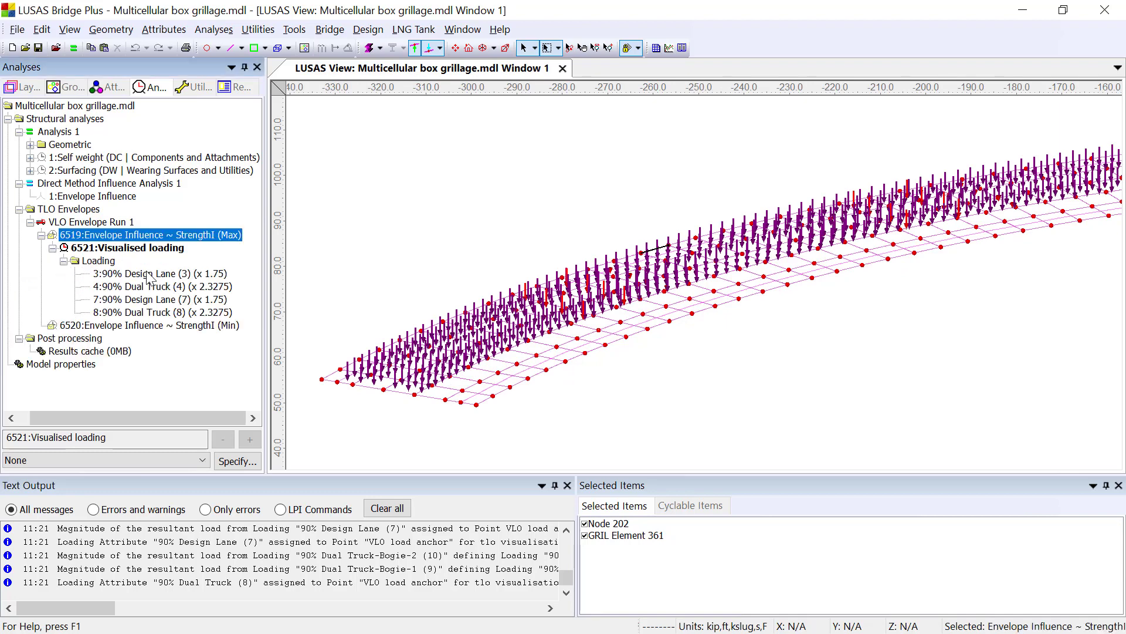
right_click(147, 273)
click(204, 425)
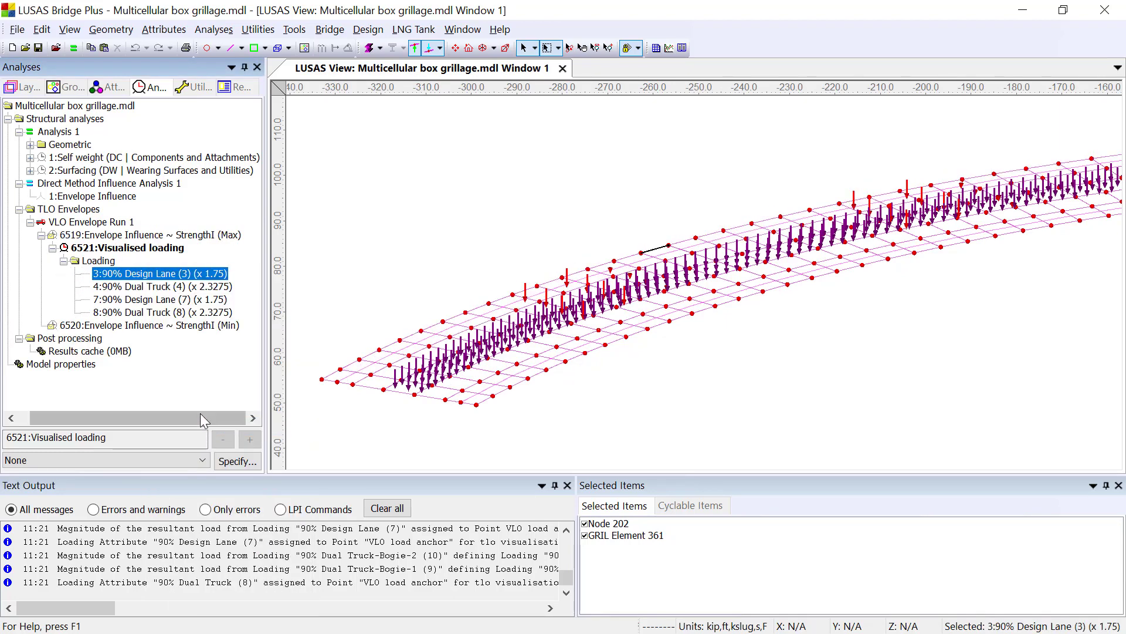
right_click(162, 299)
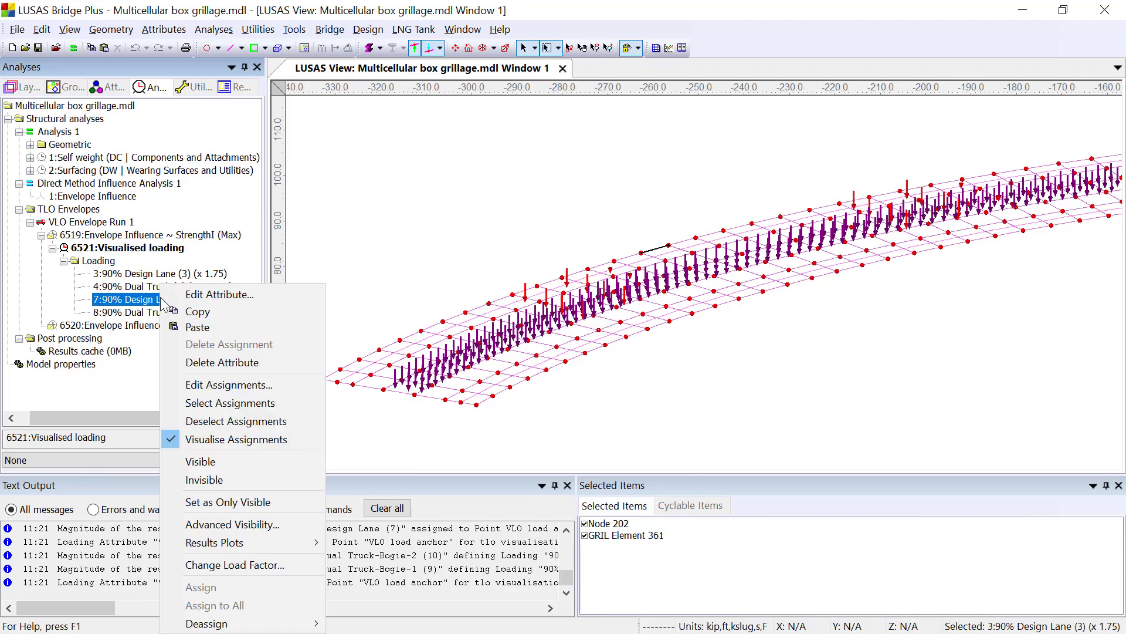
click(232, 437)
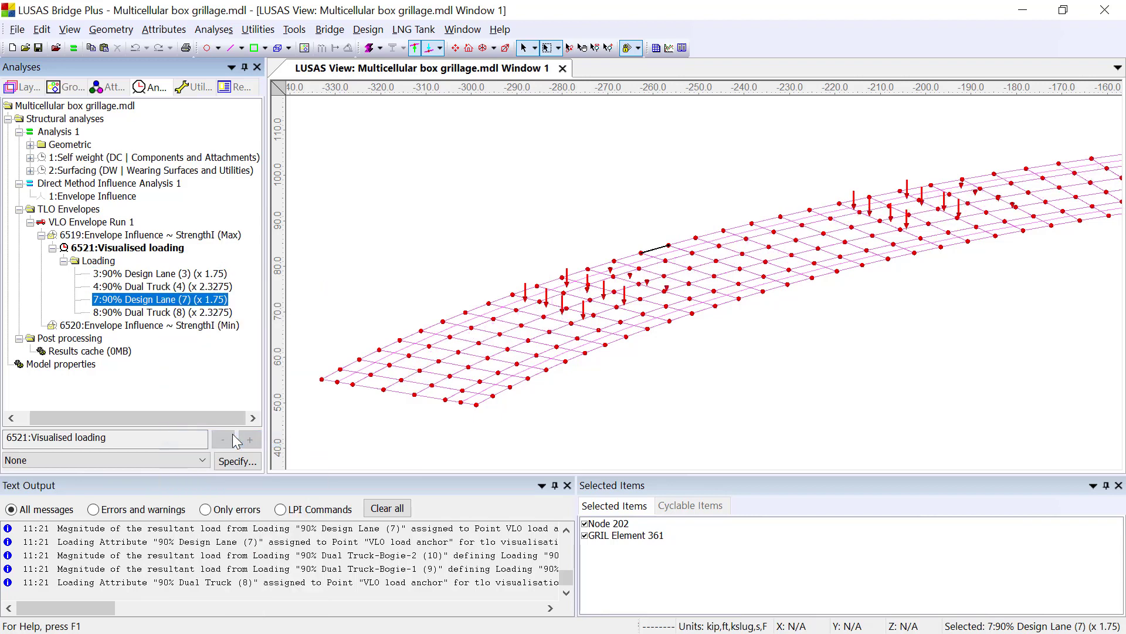
Show both 90% Design Lane load assignments on the model again.
right_click(162, 299)
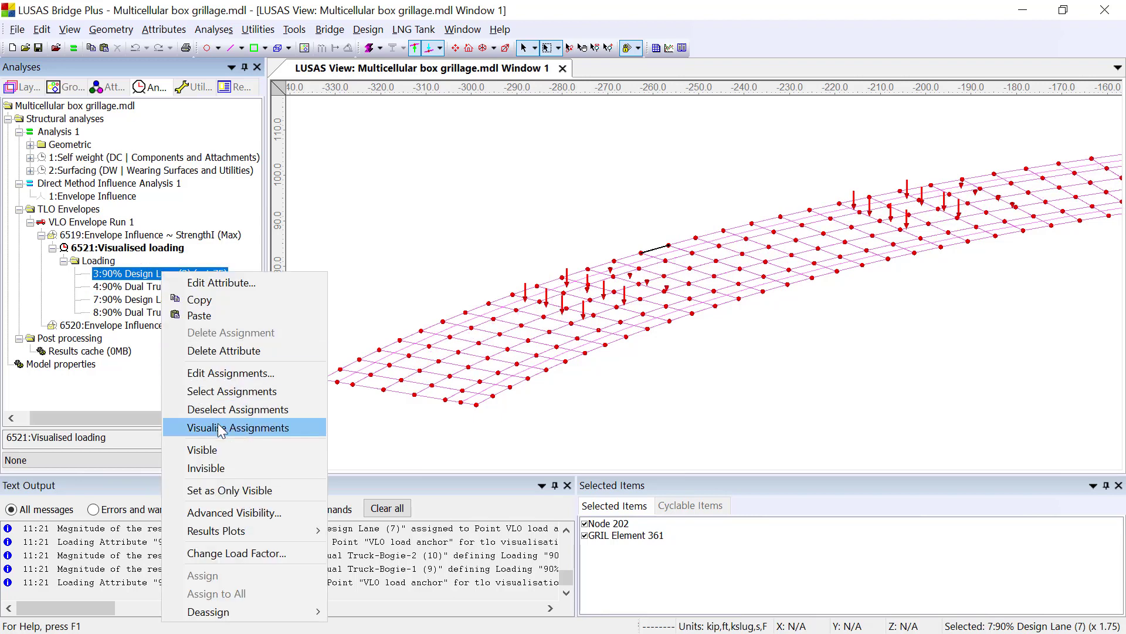
click(229, 428)
right_click(162, 299)
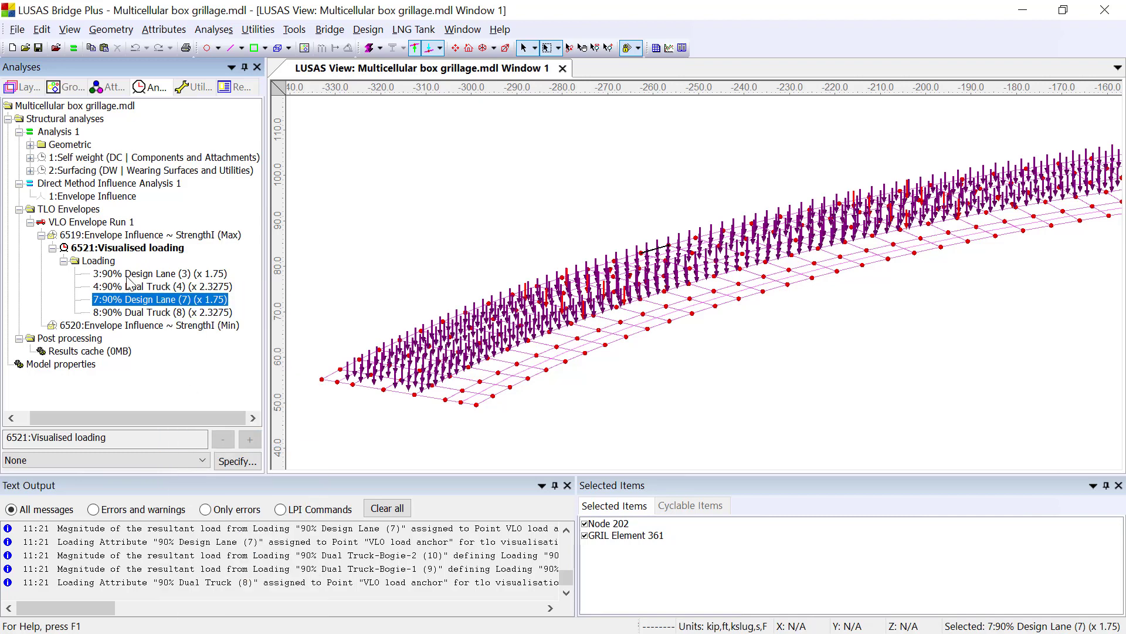
click(235, 440)
Convert the visualised loading into a loadcase under Analysis 1, and switch off the StrengthI (Max) loading visualisation at the node.
right_click(125, 249)
click(161, 283)
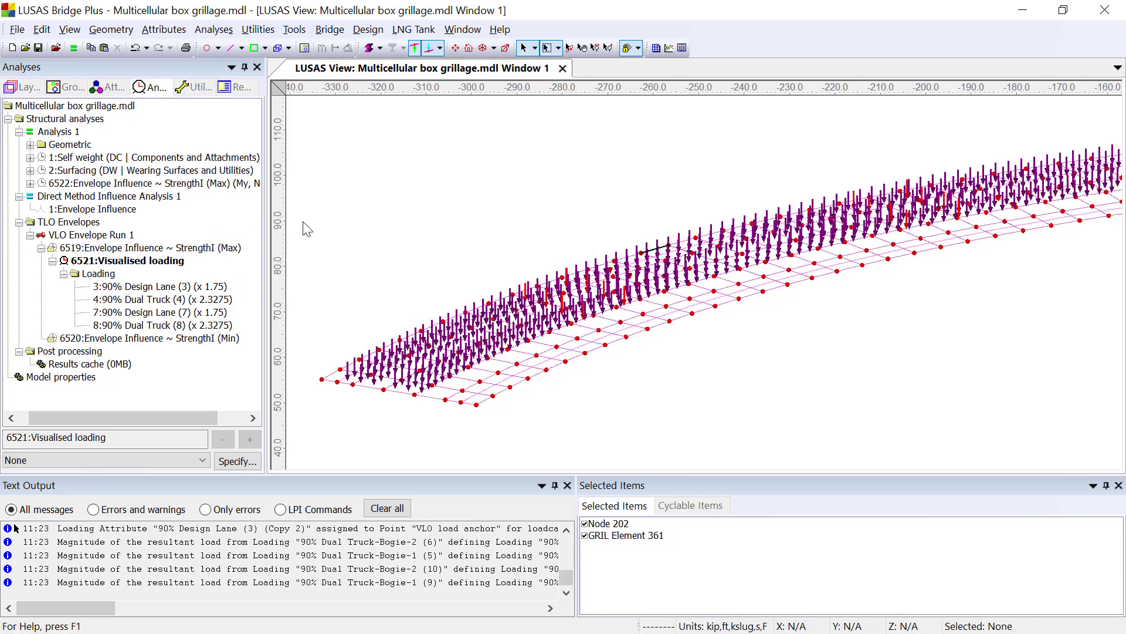
click(146, 249)
right_click(146, 248)
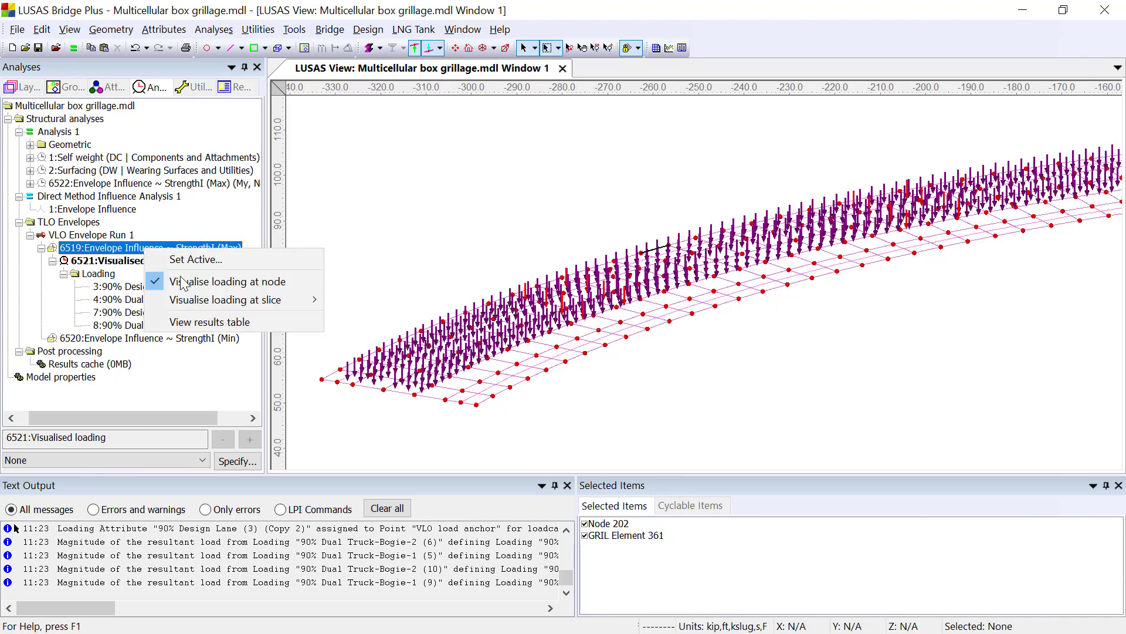
click(179, 279)
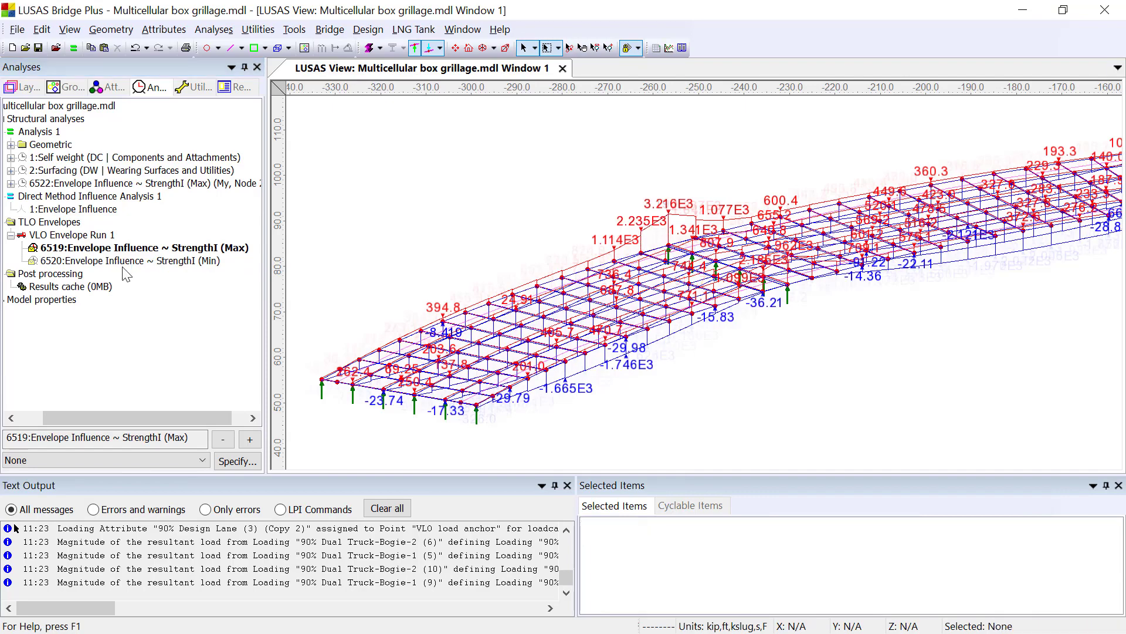
Set the Envelope Influence StrengthI (Min) result of VLO Envelope Run 1 active.
right_click(104, 261)
click(138, 273)
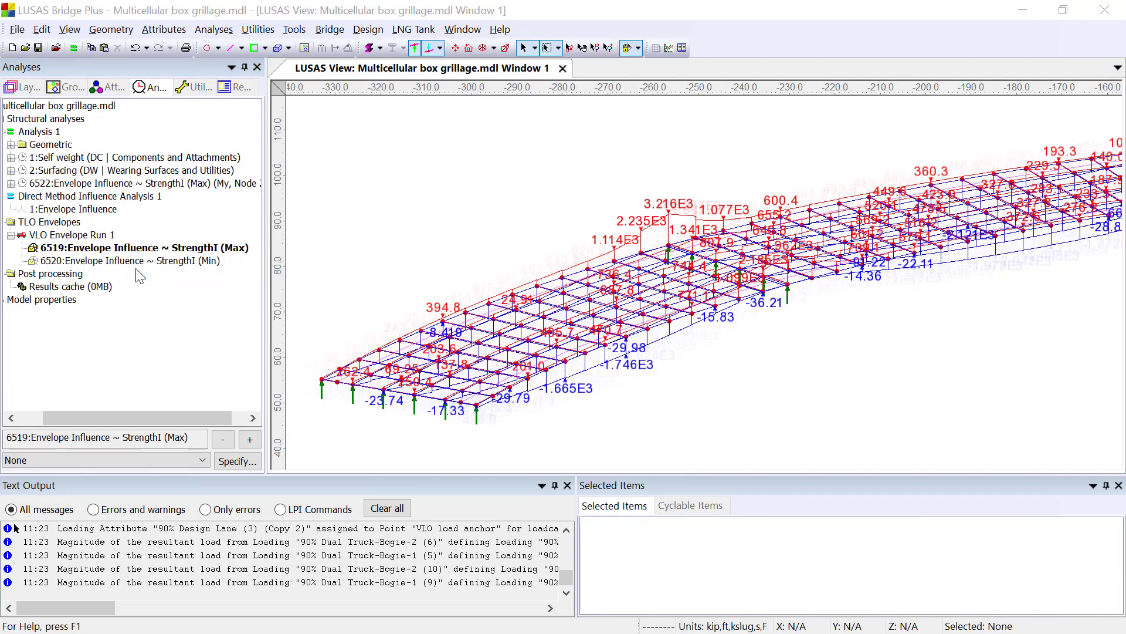
click(520, 410)
Visualise the StrengthI (Min) envelope loading at node 116 and grillage element 200 within the span.
middle_drag(687, 394, 990, 361)
click(991, 358)
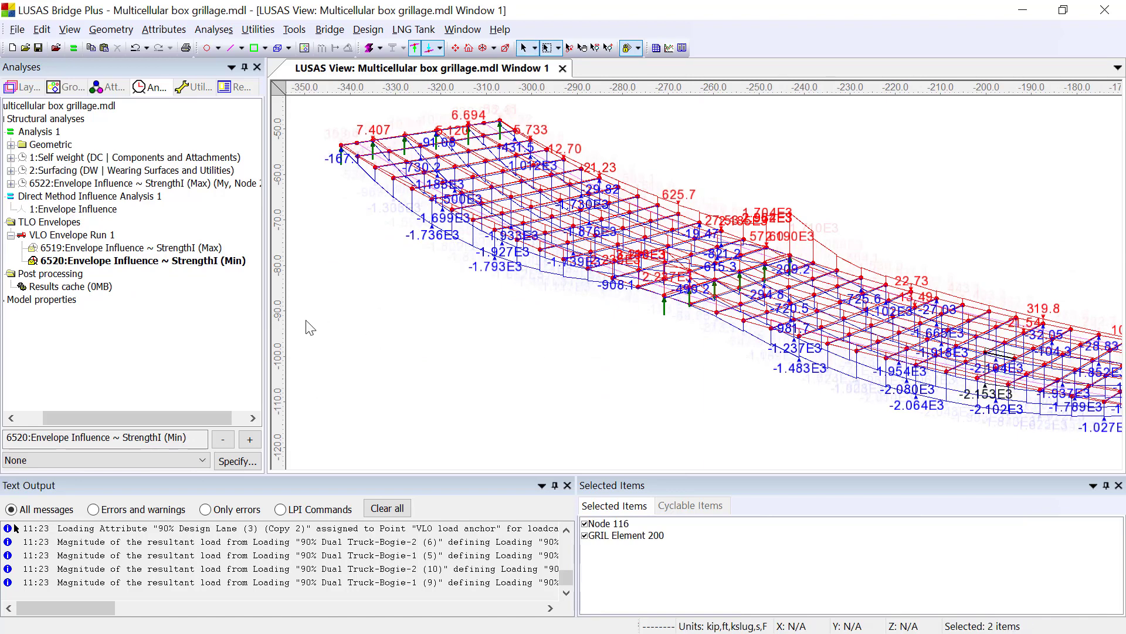
right_click(122, 260)
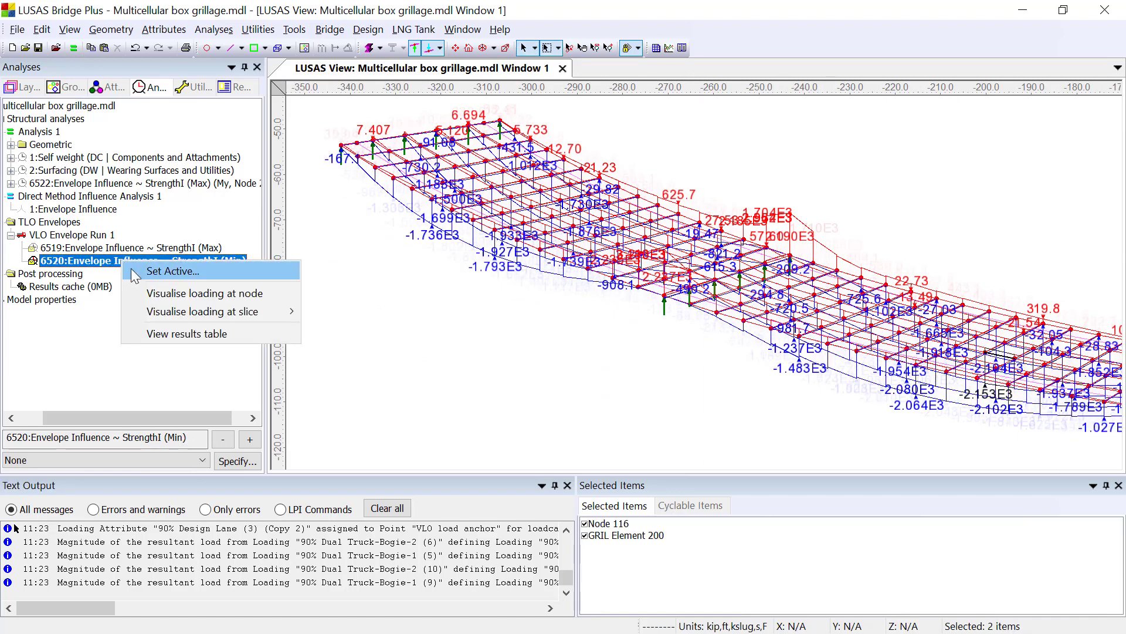
click(192, 294)
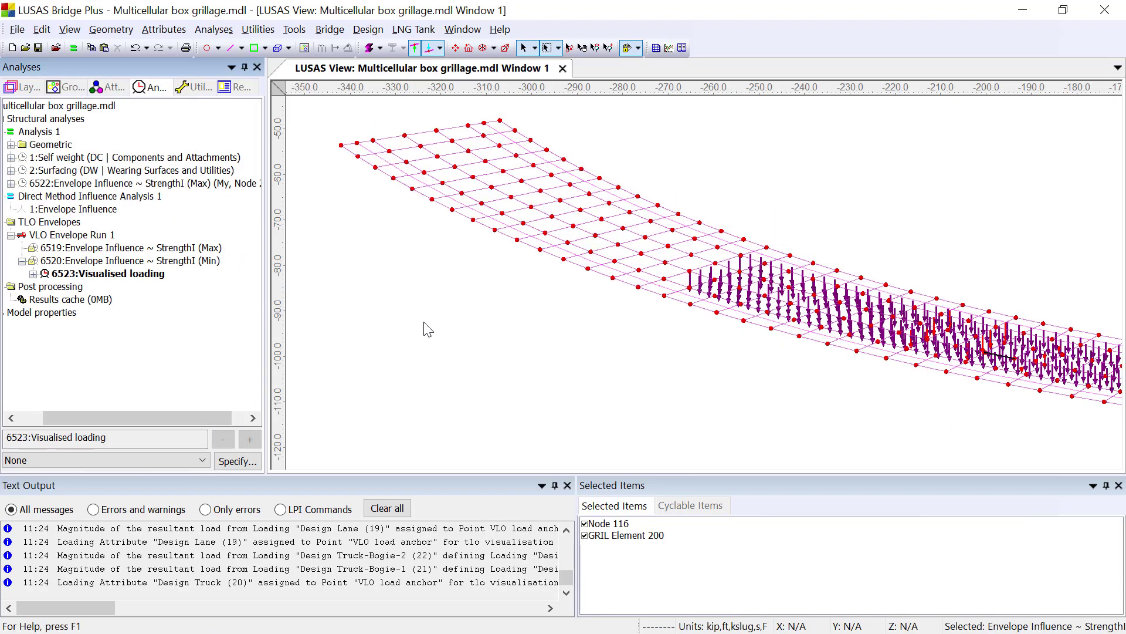
Switch off the StrengthI (Min) loading visualisation at the node and return the whole model to isometric projection.
right_click(111, 262)
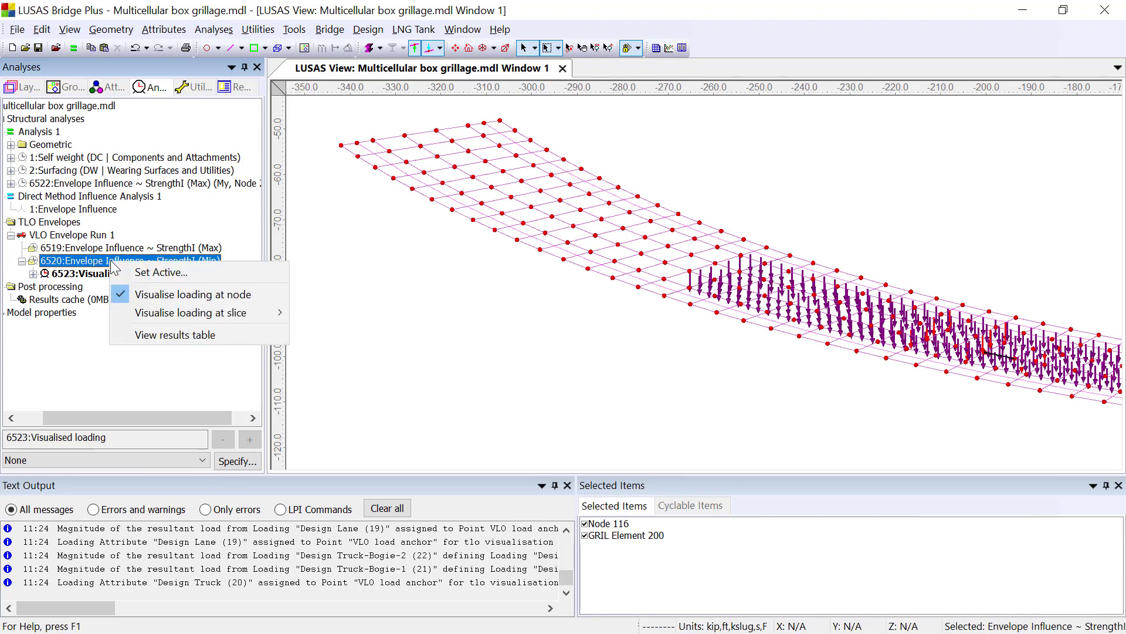
click(183, 299)
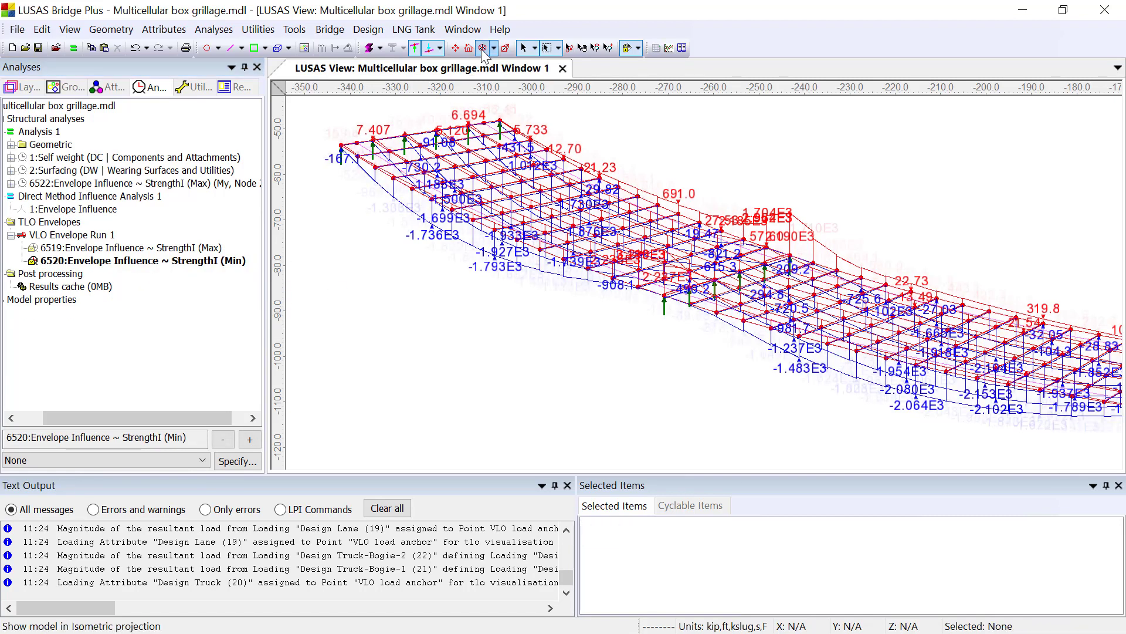
click(483, 47)
click(455, 48)
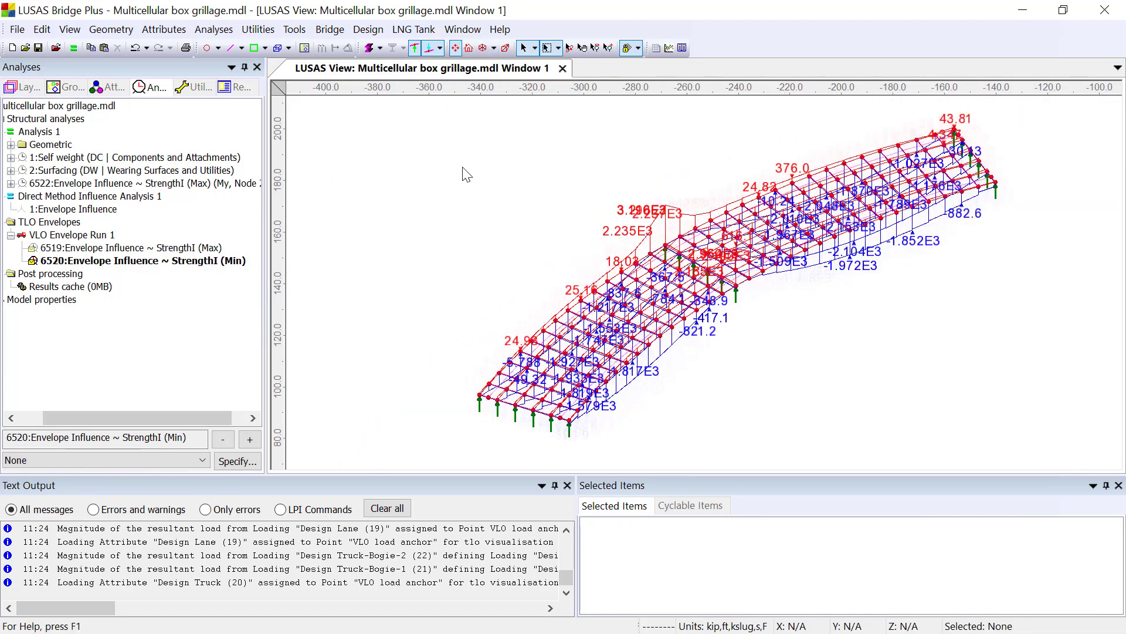
Start a factored basic combination that includes Self weight, Surfacing and the Envelope Influence StrengthI (Max) result.
click(213, 29)
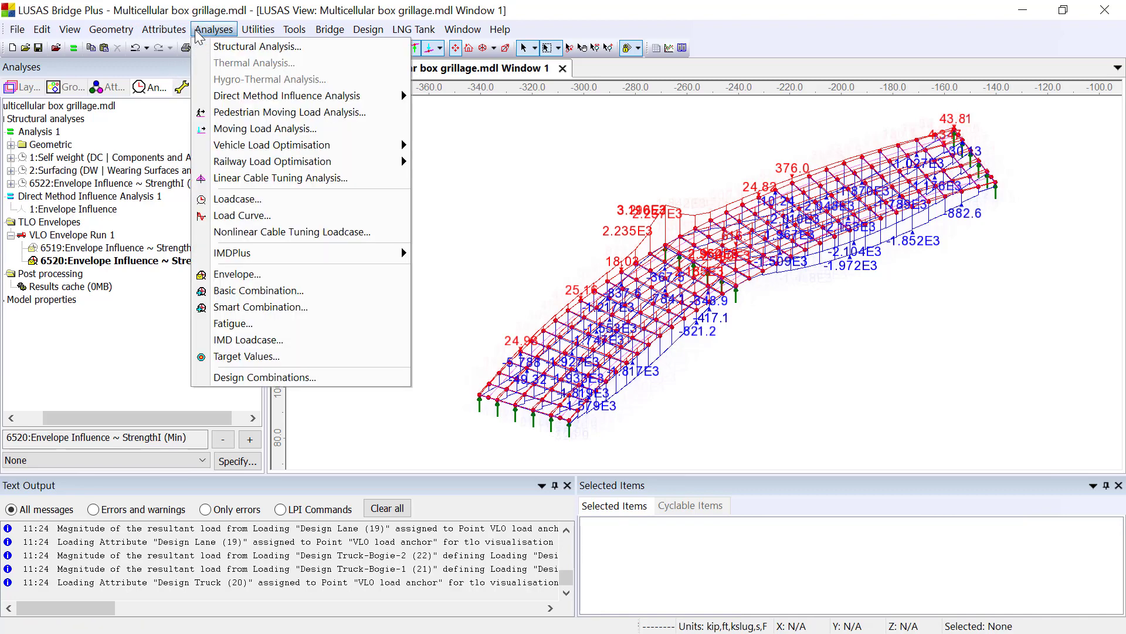
click(276, 290)
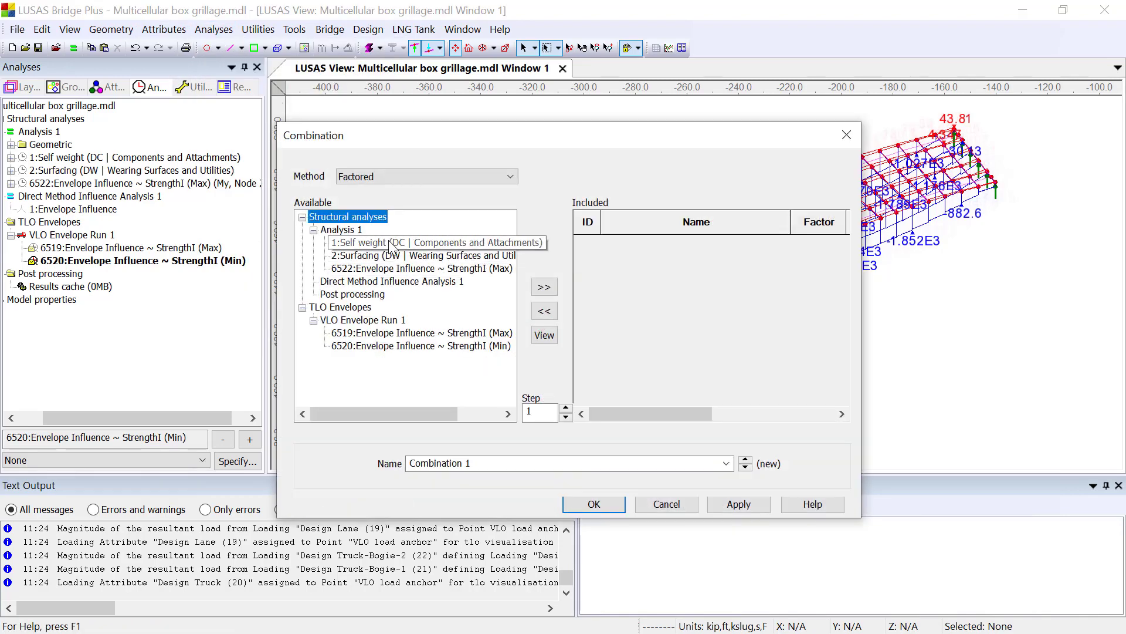
shift+click(398, 257)
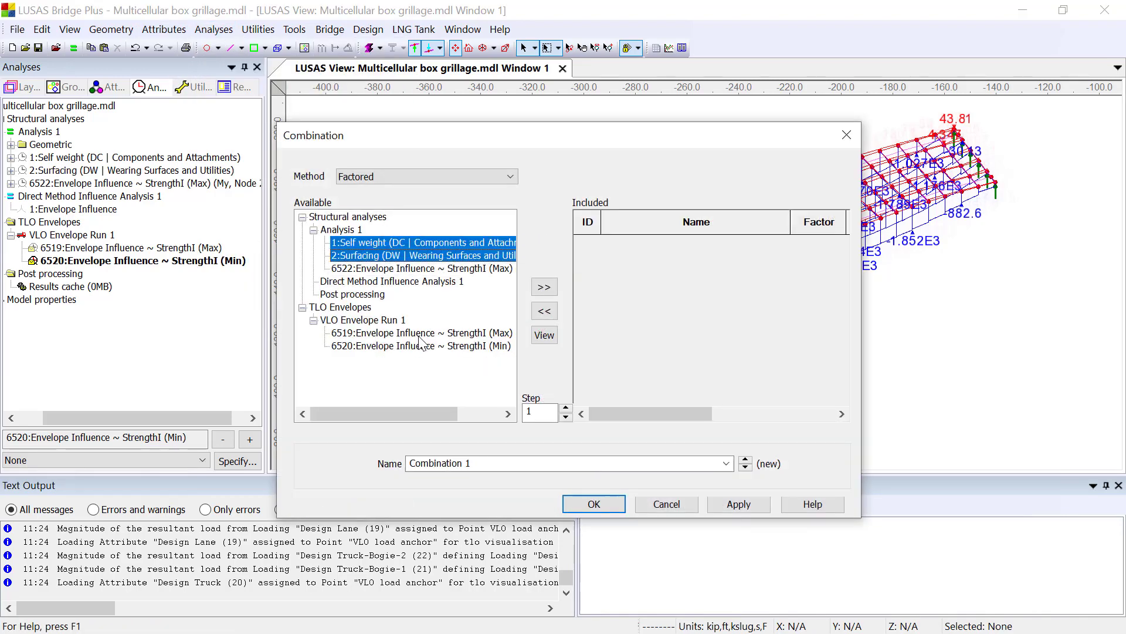
ctrl+click(420, 333)
click(552, 287)
Set the combination factors to 1.25 for Self weight and 1.5 for Surfacing, and create it as Strength I Max.
click(831, 240)
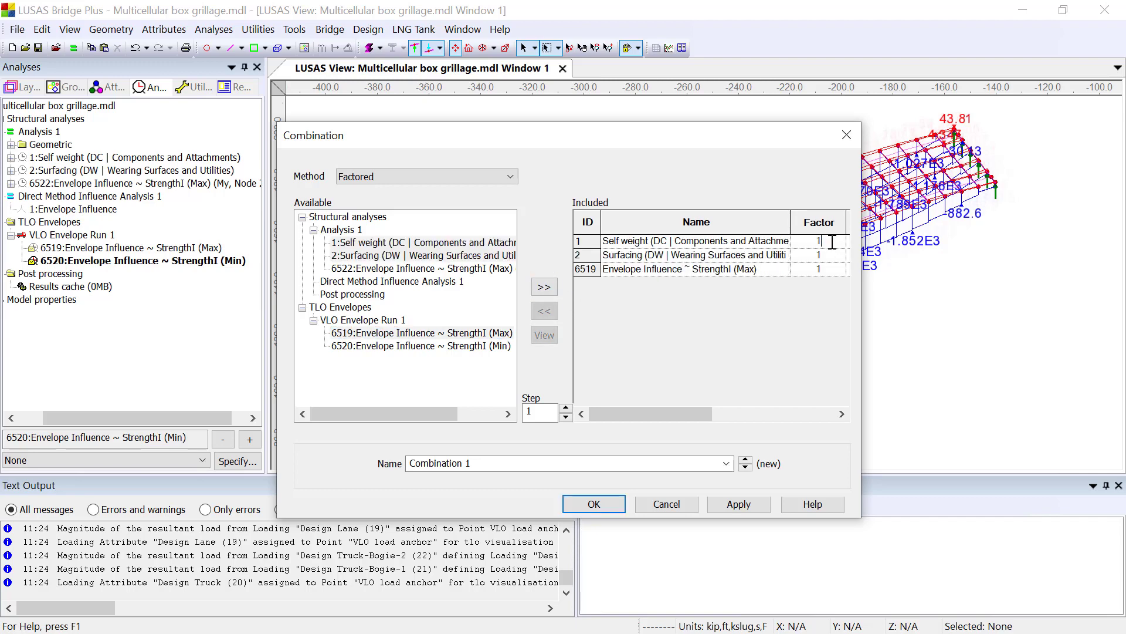
text(.25)
click(831, 256)
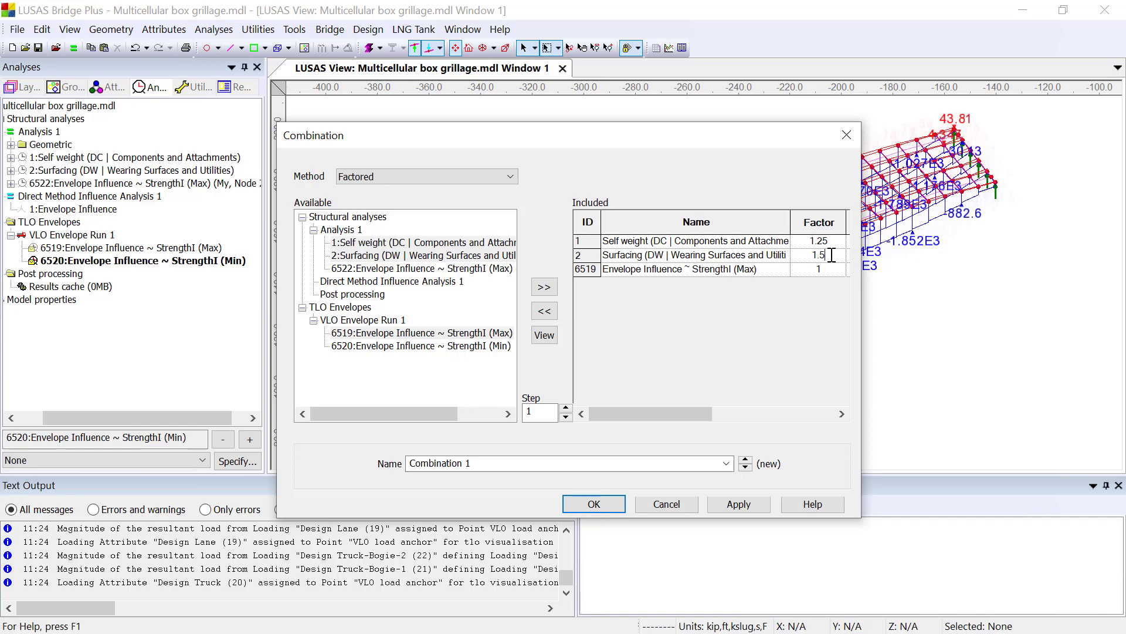
click(499, 464)
text(Strength I Max)
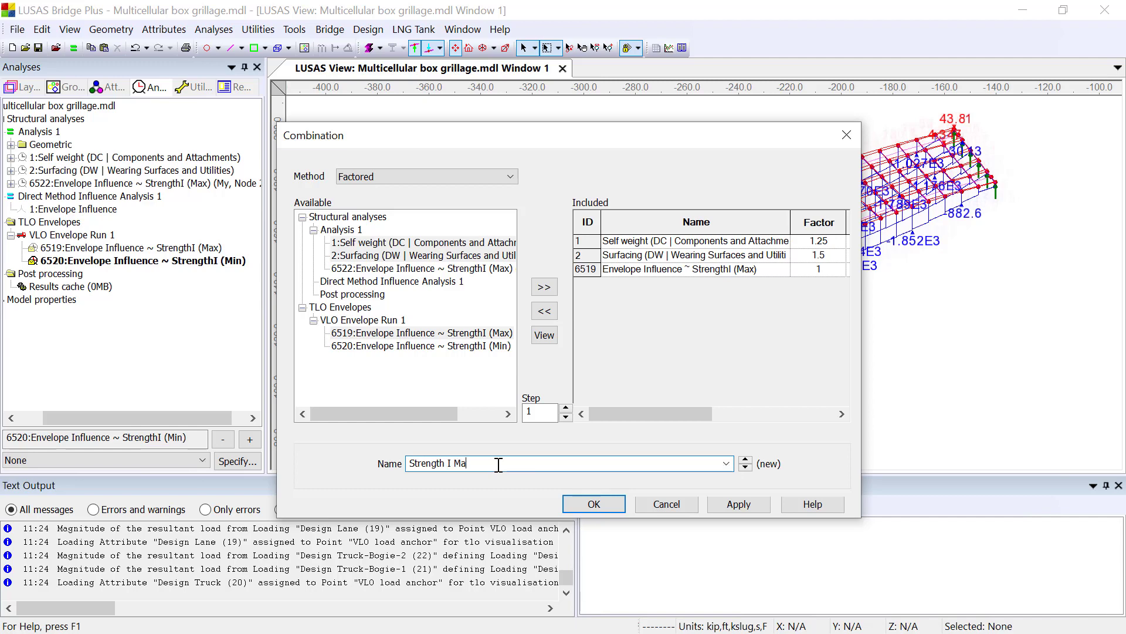
click(580, 503)
Set the Strength I Max combination active to compute its results.
right_click(96, 287)
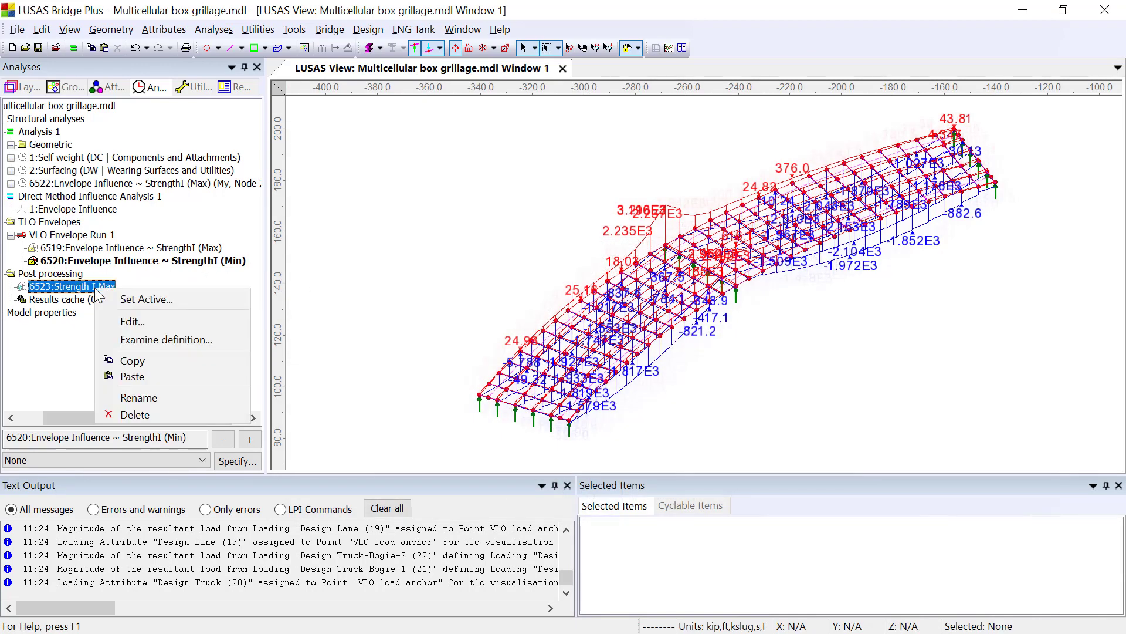
click(120, 298)
click(524, 411)
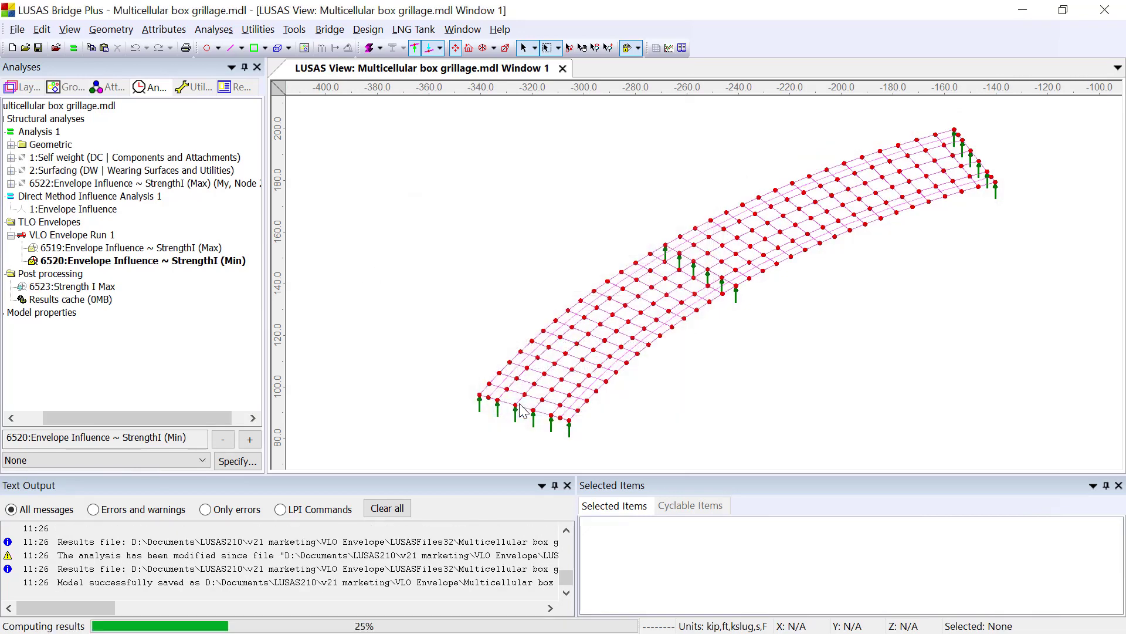